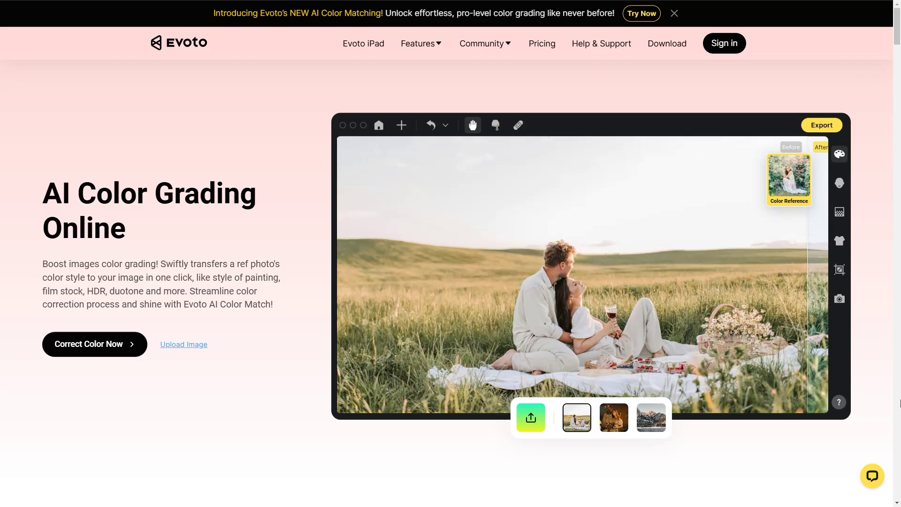
Preview the demo sample of the woman holding lilies on the AI color grading page
left_click(612, 419)
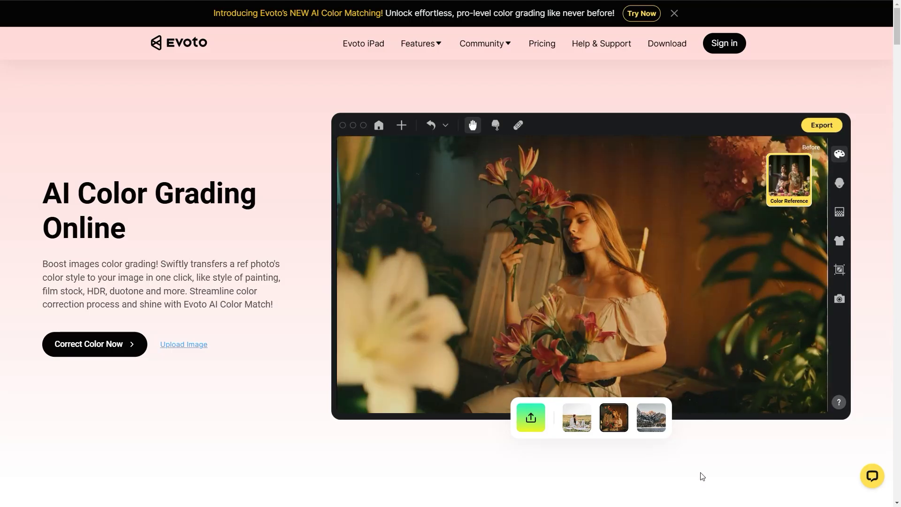
scroll(887, 366, "down", 5)
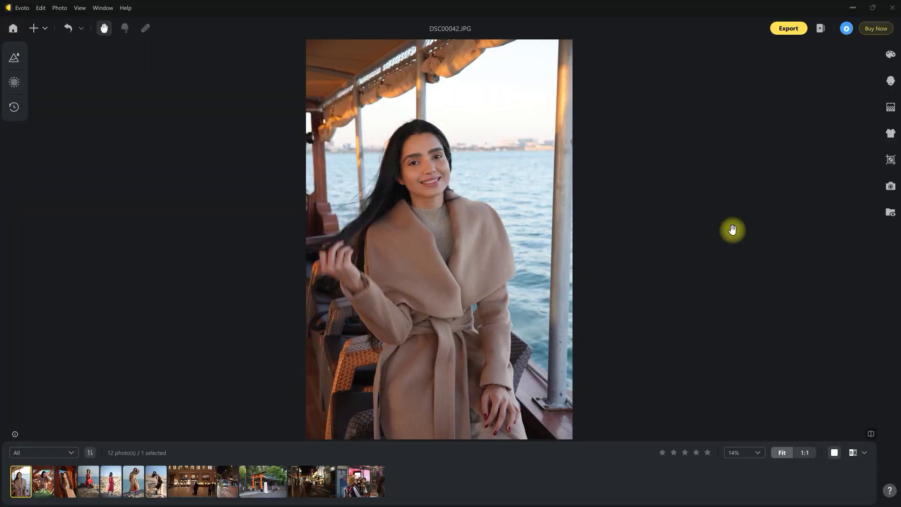
Upload Color 1.jpg from Downloads as a Color Match reference look for DSC00042
left_click(891, 55)
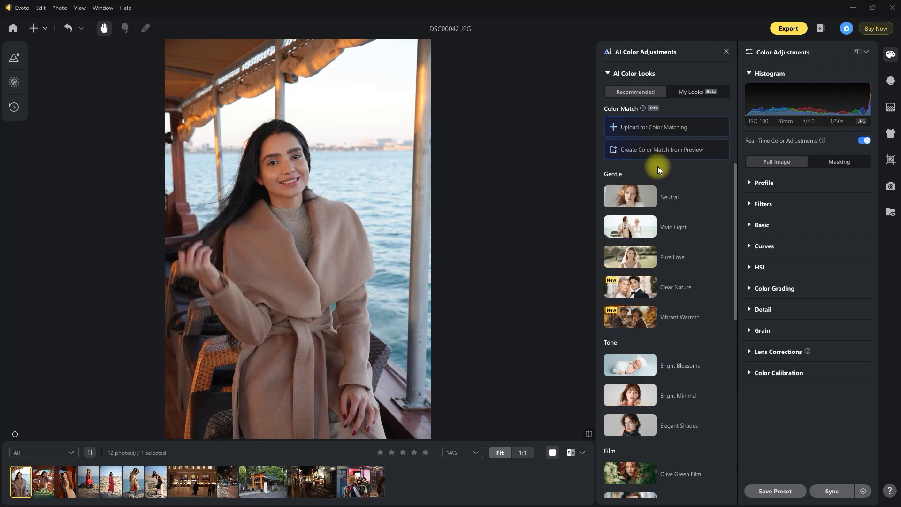
left_click(697, 130)
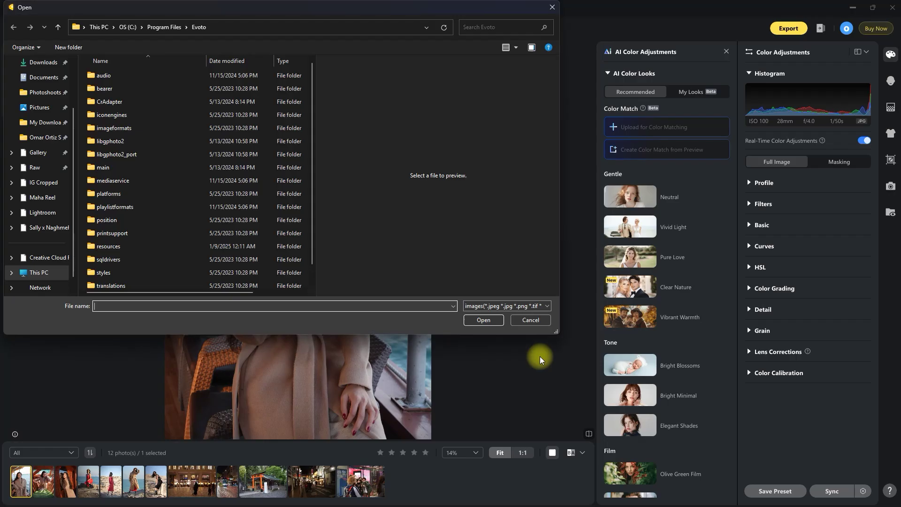
left_click(55, 66)
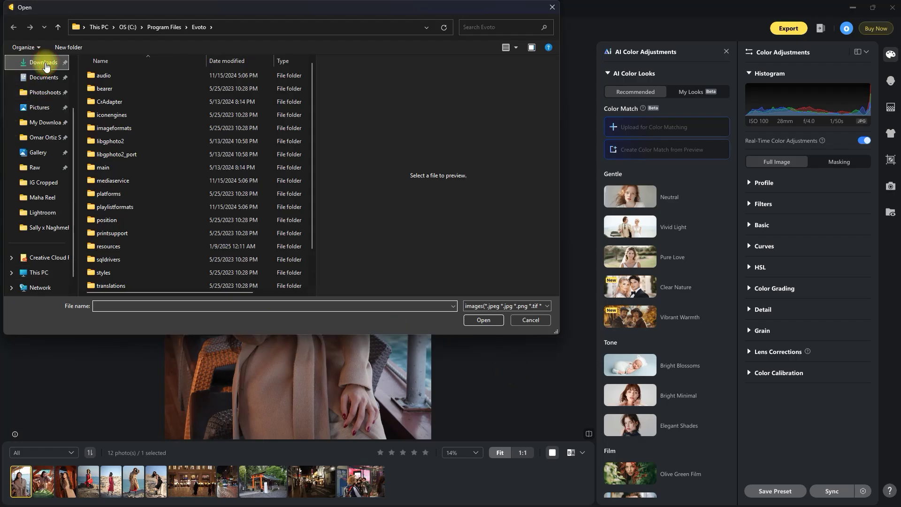
left_click(170, 271)
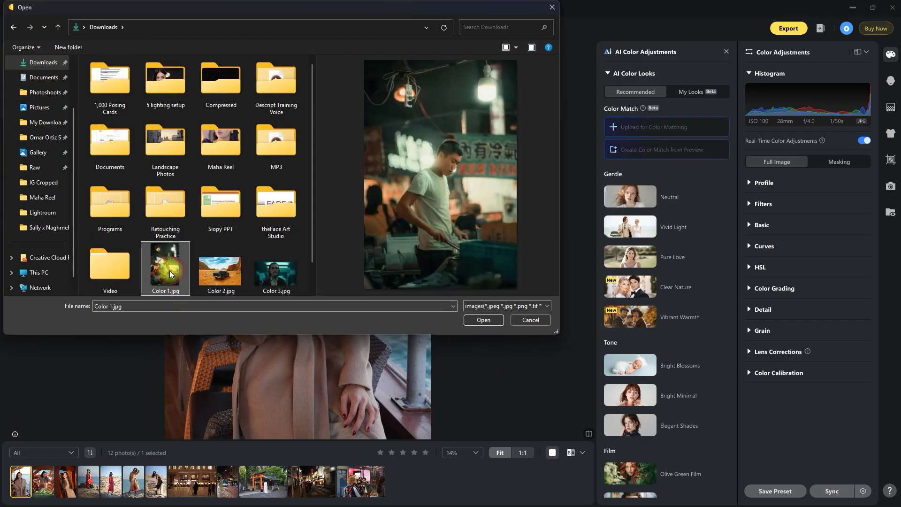
left_click(491, 322)
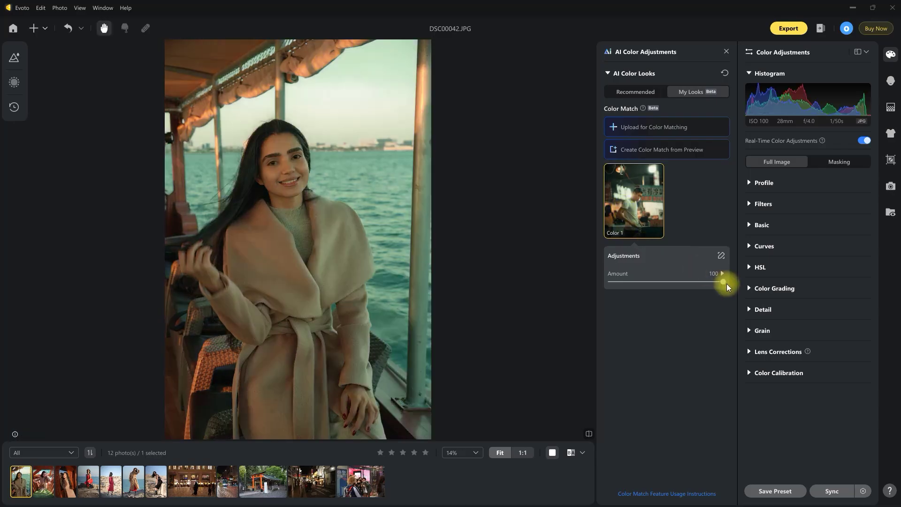
Adjust the Color 1 match strength with the Amount slider, then advance to DSC00474
mouse_move(722, 281)
left_mouse_down()
mouse_move(682, 288)
mouse_move(744, 284)
mouse_move(630, 277)
mouse_move(734, 288)
left_mouse_up()
key("Right")
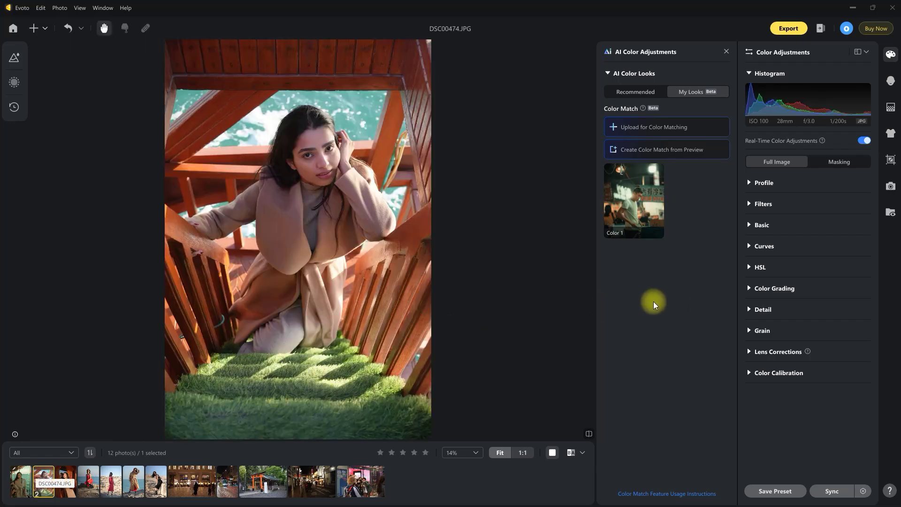
Apply the Color 1 look to DSC00474 and toggle before/after against the original colours
left_click(632, 238)
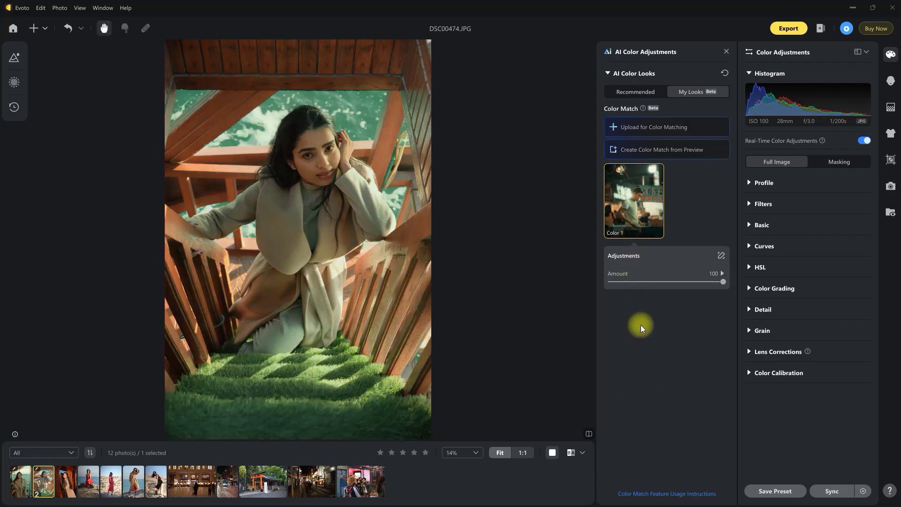
left_click(587, 440)
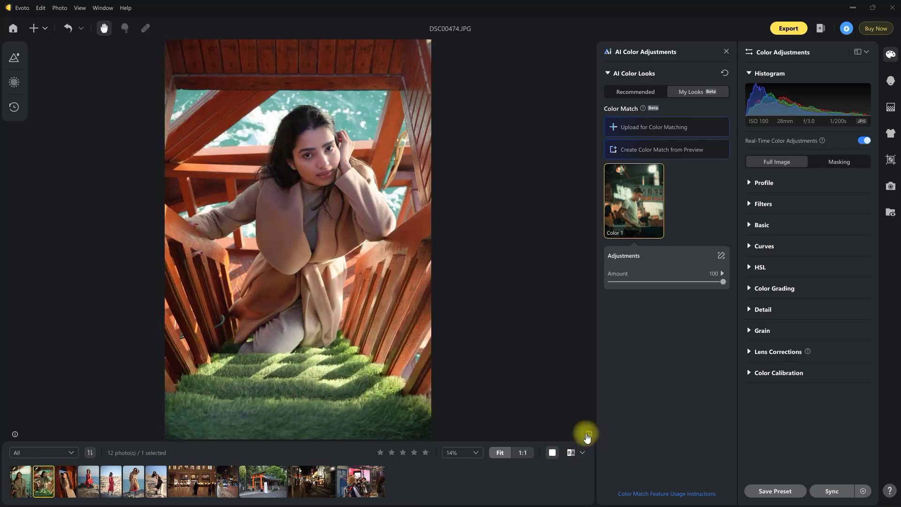
left_click(586, 438)
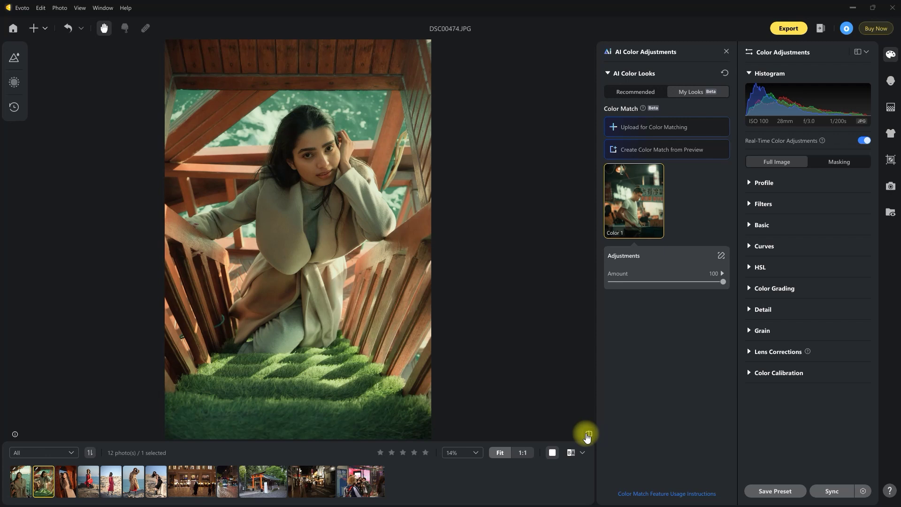
left_click(587, 437)
left_click(587, 437)
Apply Color 1 to DSC00484 and repeatedly compare it with the original warm colours
left_click(62, 486)
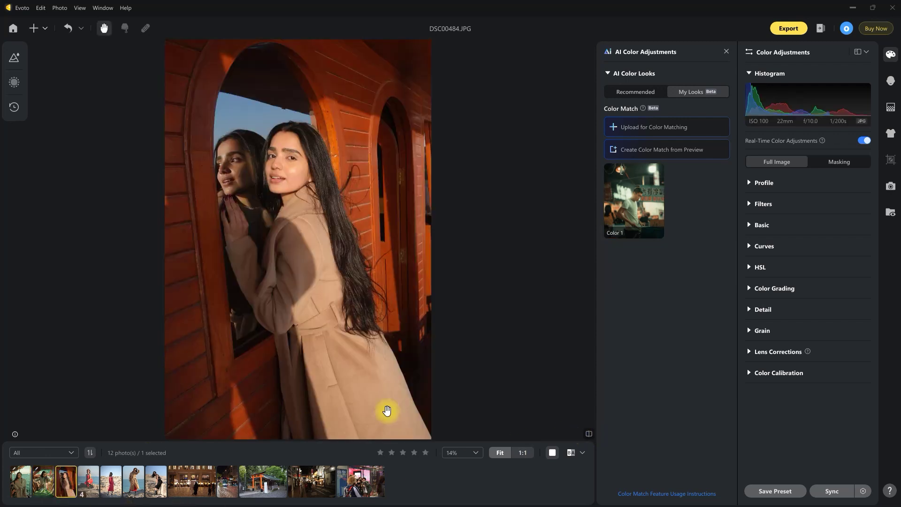
left_click(629, 205)
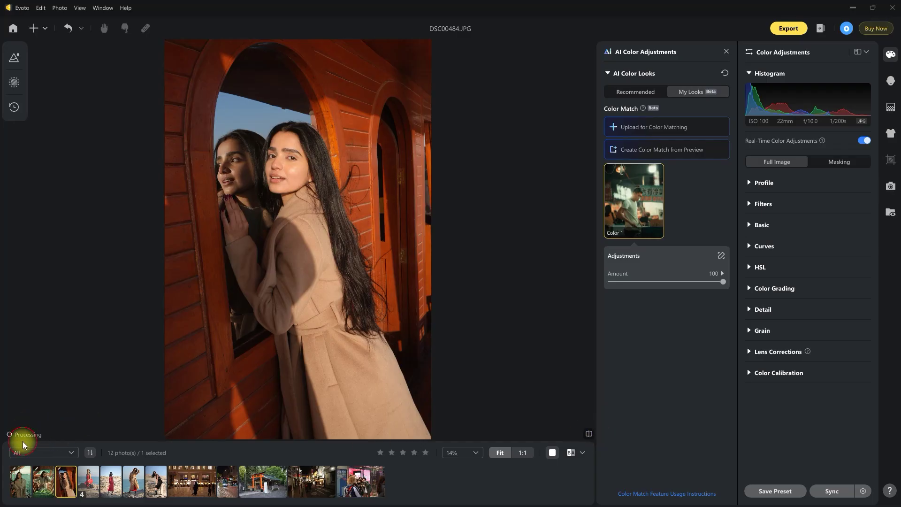
left_click(31, 444)
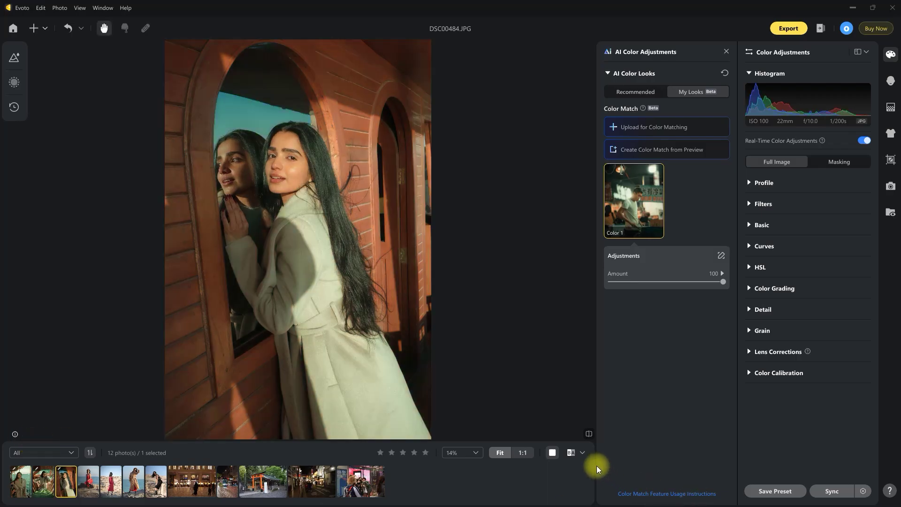
left_click(591, 436)
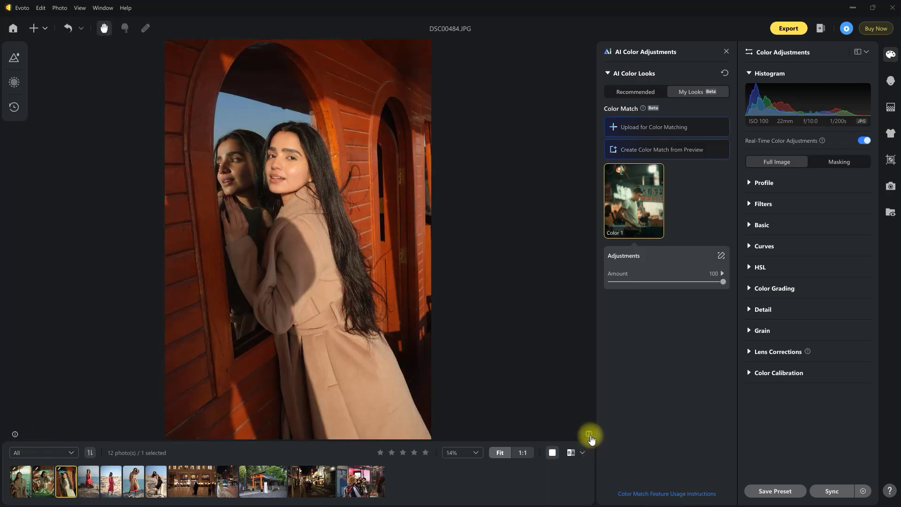
left_click(590, 437)
left_click(590, 436)
left_click(590, 437)
left_click(590, 435)
left_click(590, 437)
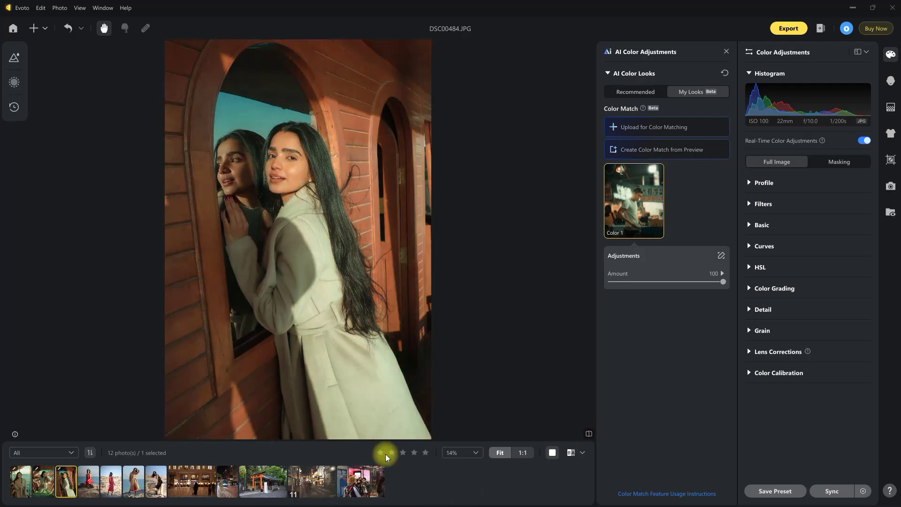
Upload Color 2.jpg as a second Color Match reference look and apply it to DSC00484
left_click(697, 128)
left_click(232, 278)
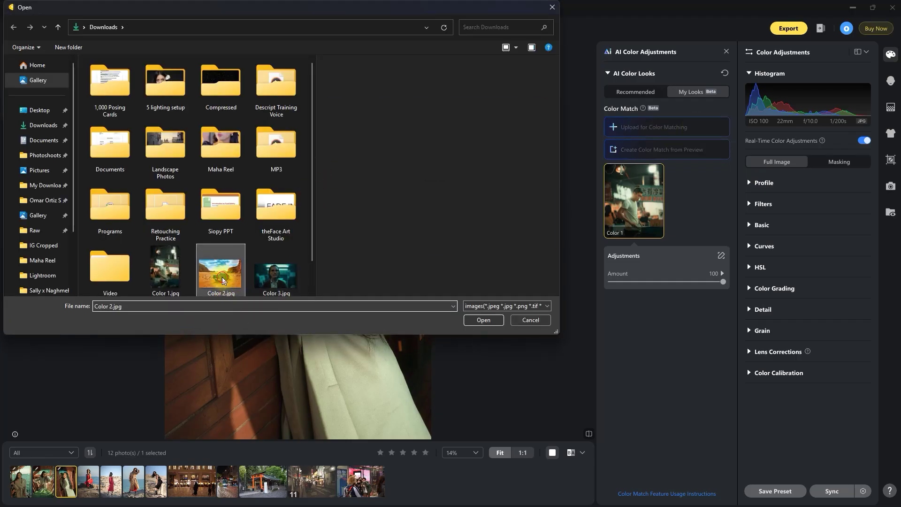
left_click(484, 320)
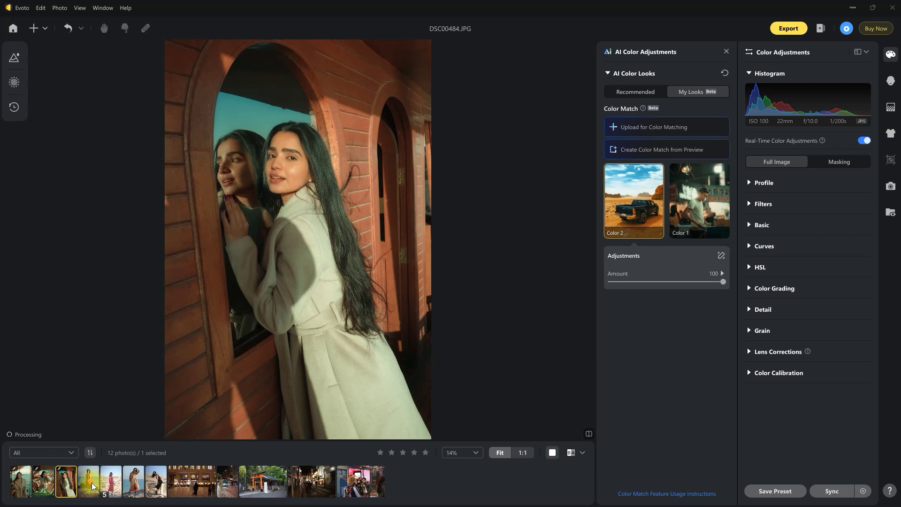
Apply the warm Color 2 look to DSC00068 and compare it against the original
left_click(86, 484)
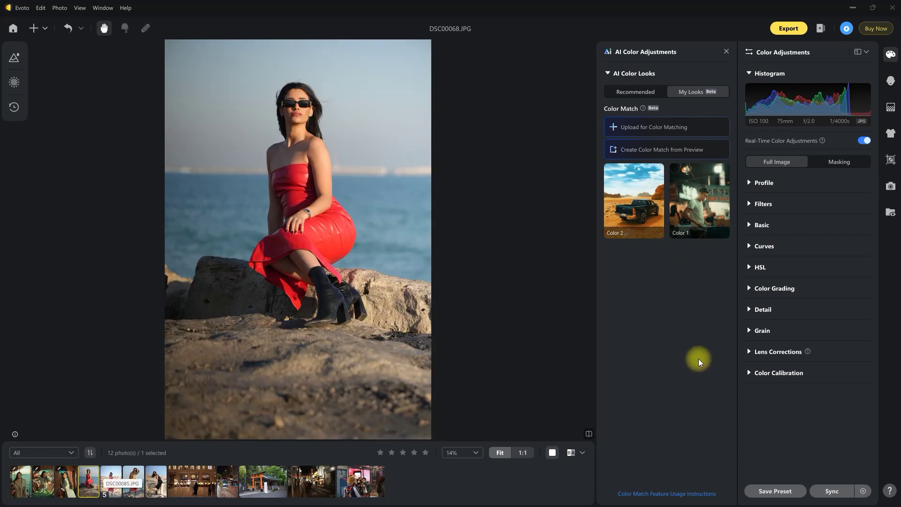
left_click(623, 212)
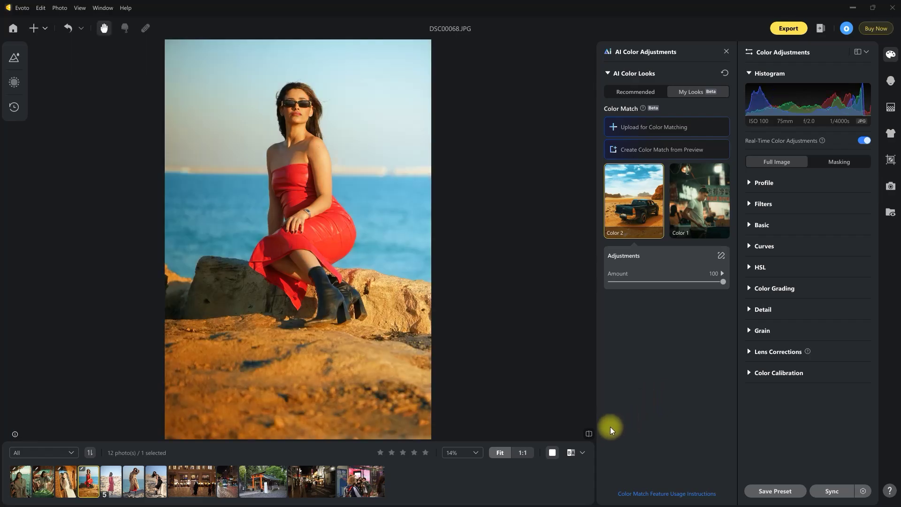
left_click(588, 434)
left_click(588, 434)
left_click(588, 435)
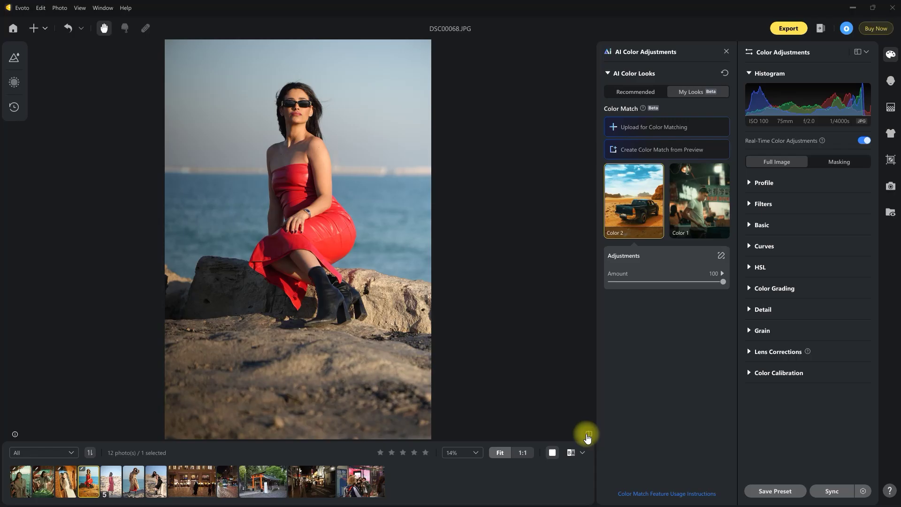
left_click(588, 435)
left_click(588, 435)
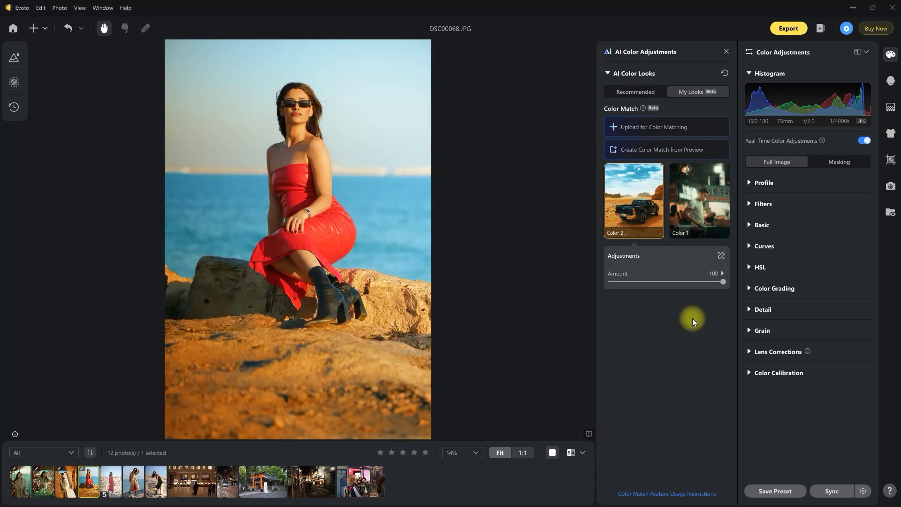
Try the Color 1 look on DSC00068, compare, then settle back on Color 2
left_click(703, 206)
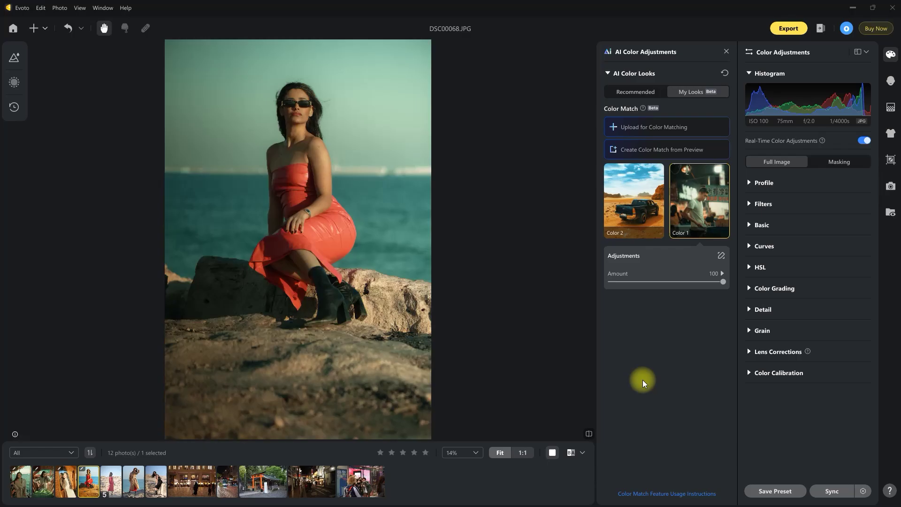
left_click(589, 434)
left_click(588, 435)
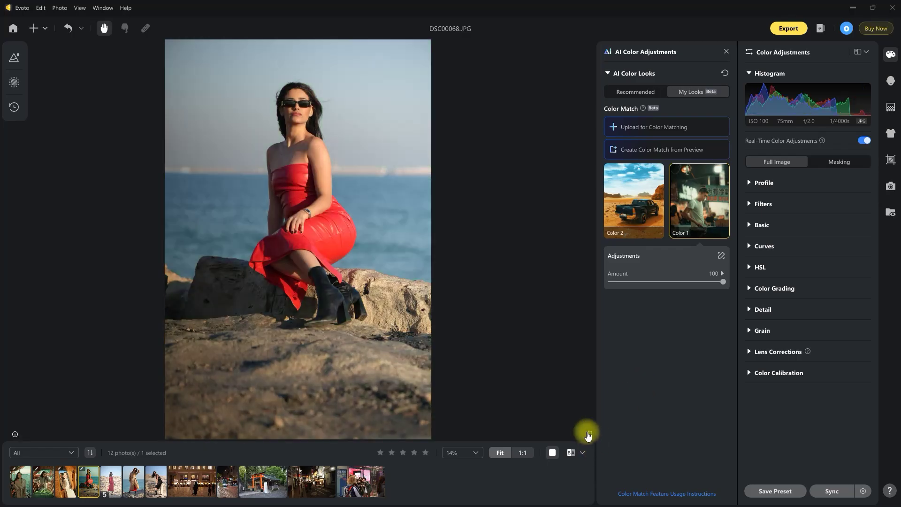
left_click(589, 435)
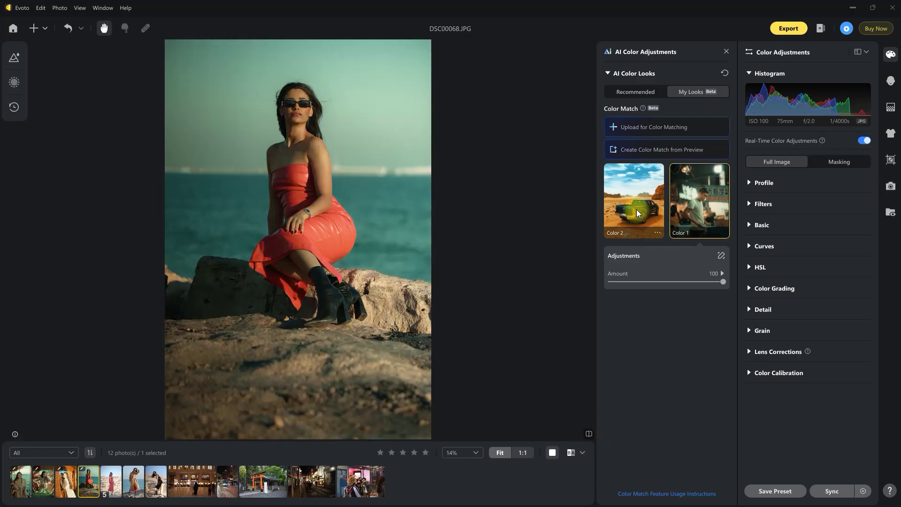
left_click(636, 208)
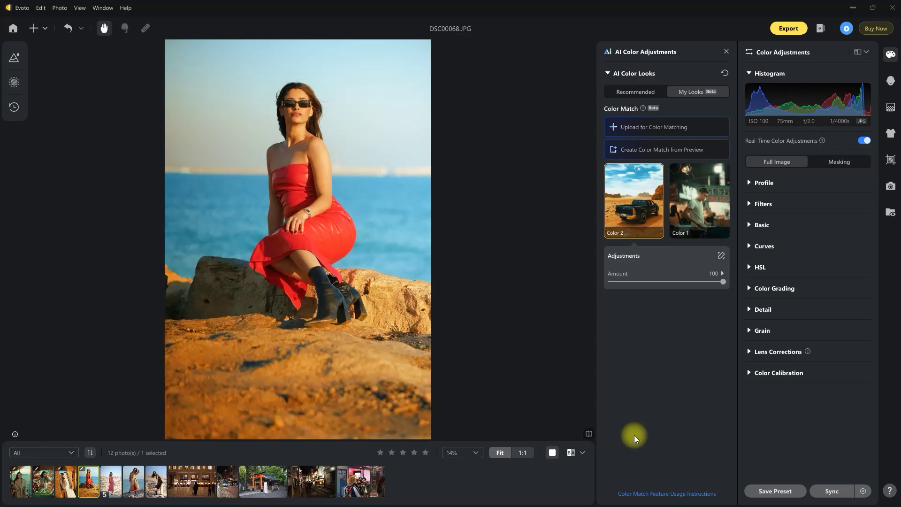
Switch to DSC00085 and apply the warm Color 2 look
left_click(111, 483)
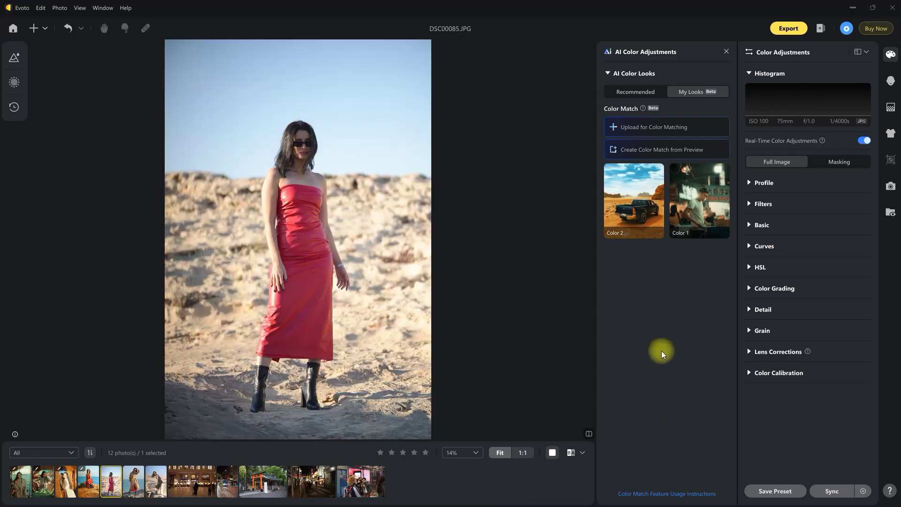
left_click(636, 211)
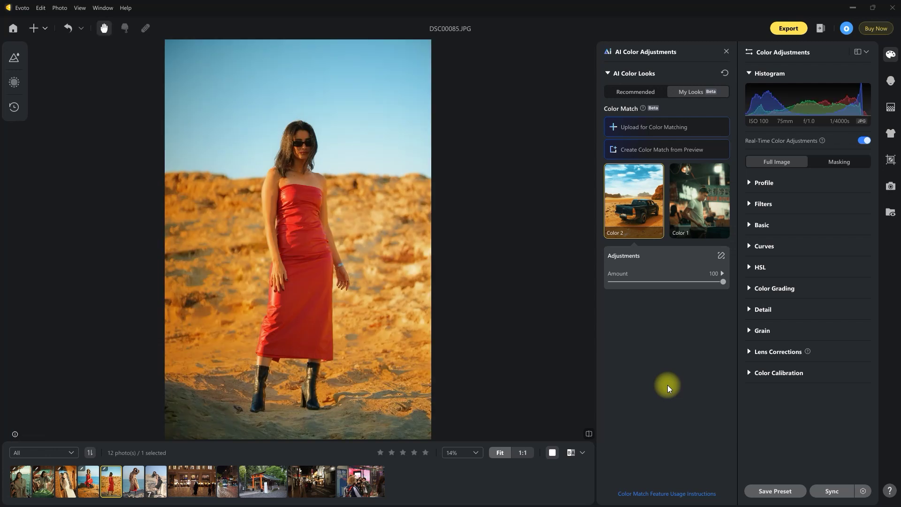
Apply the Color 2 look to DSC00153 and then to DSC00190
key("Right")
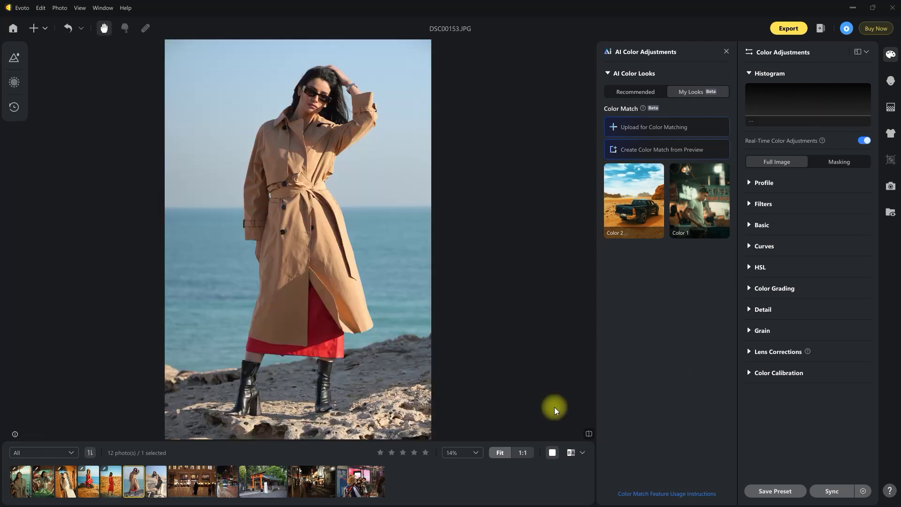
left_click(625, 203)
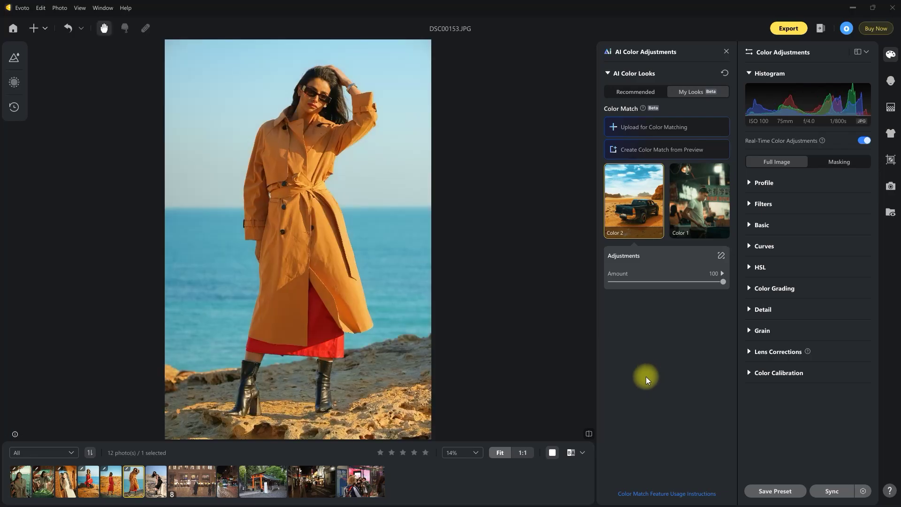
key("Right")
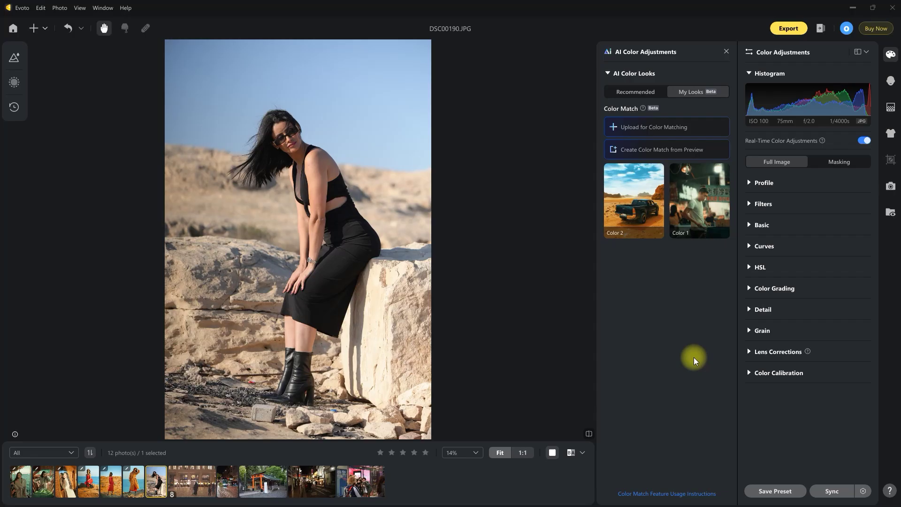
left_click(633, 210)
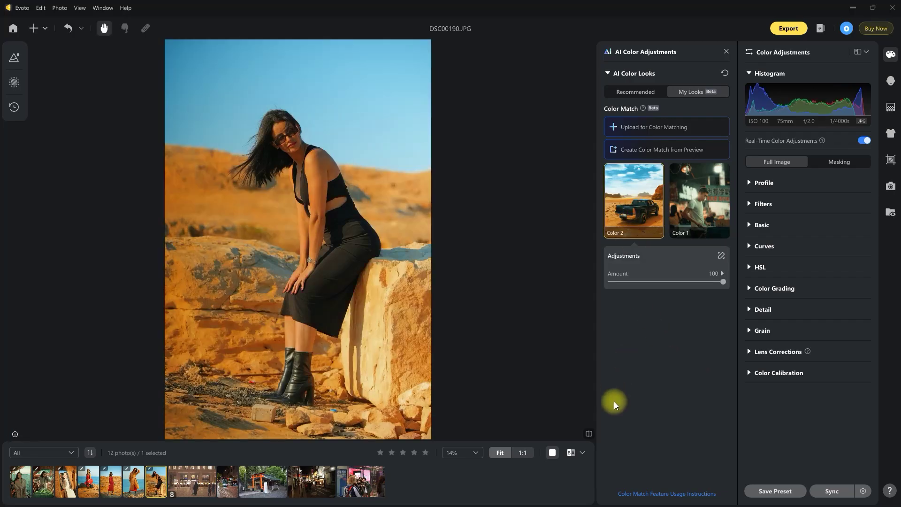
Compare DSC00190's Color 2 look with its original several times
left_click(589, 437)
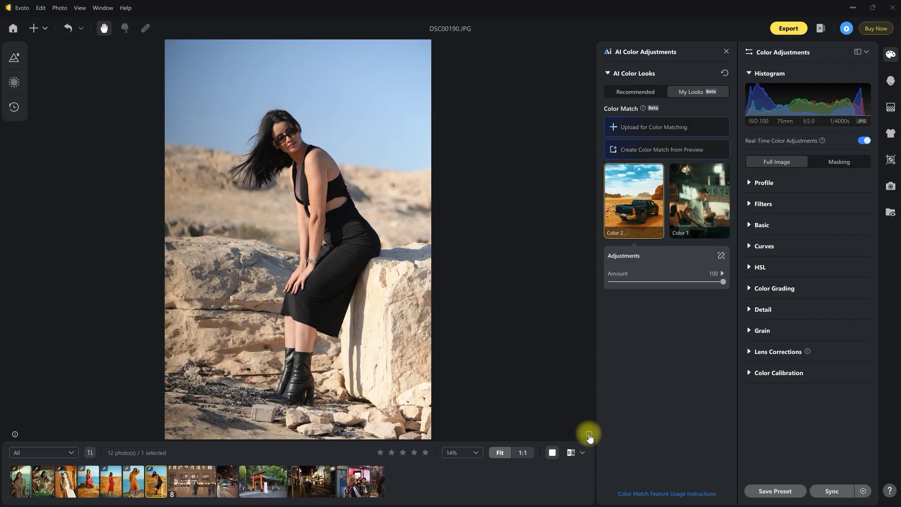
left_click(590, 437)
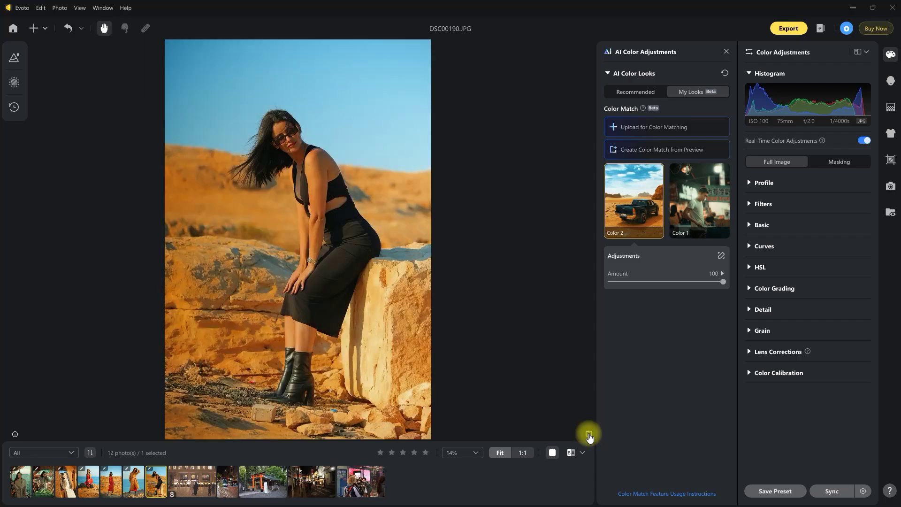
left_click(589, 437)
left_click(590, 437)
left_click(589, 437)
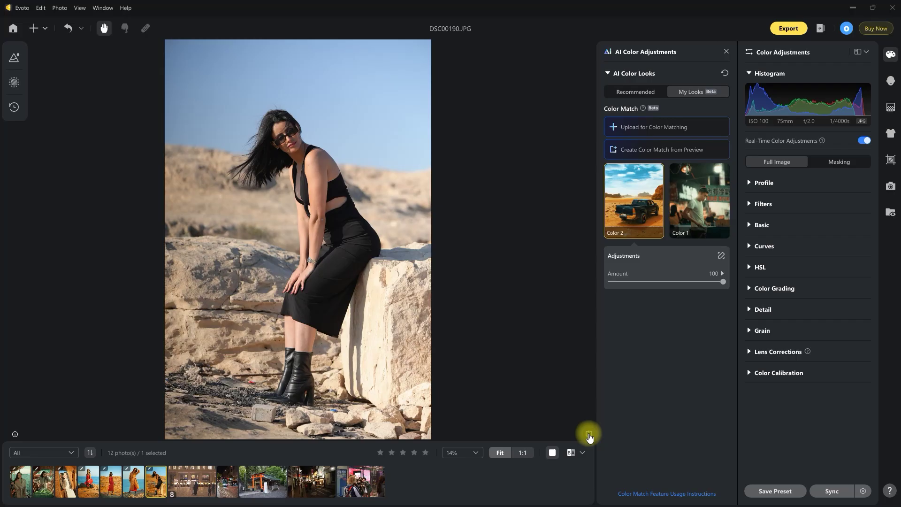
left_click(589, 437)
Upload Color 3.jpg as a third Color Match look, then switch to the night plaza photo DSC09659
left_click(700, 125)
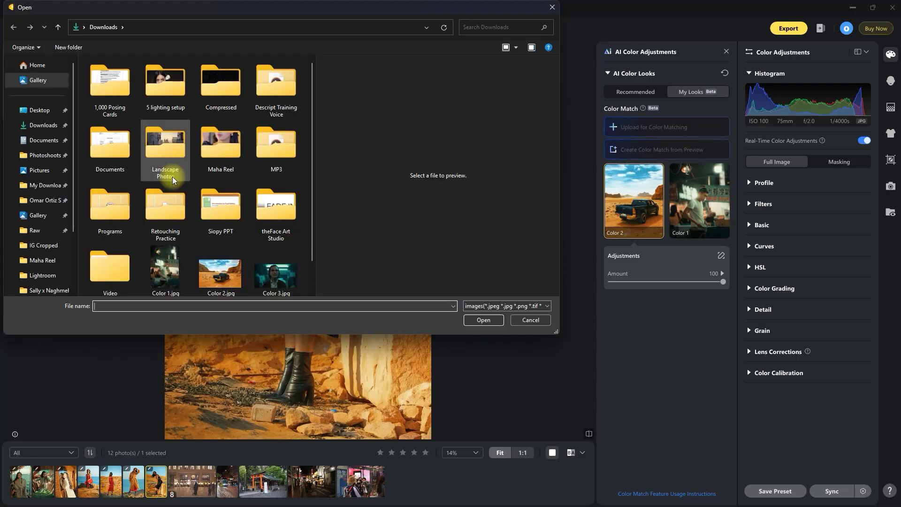
scroll(282, 212, "down", 2)
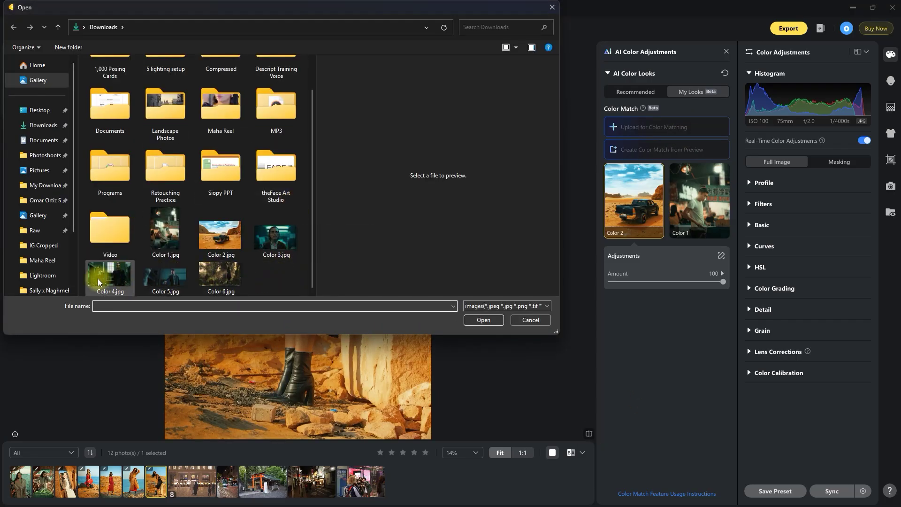
left_click(277, 234)
left_click(484, 320)
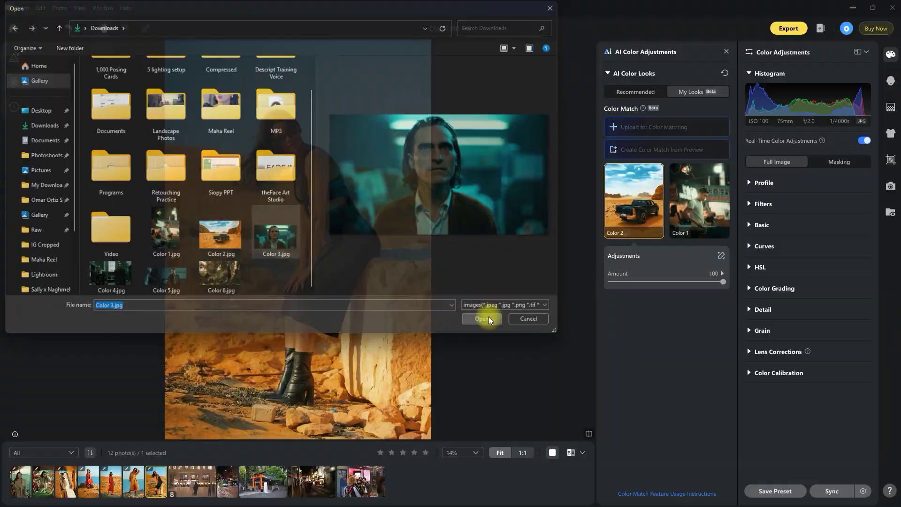
left_click(197, 482)
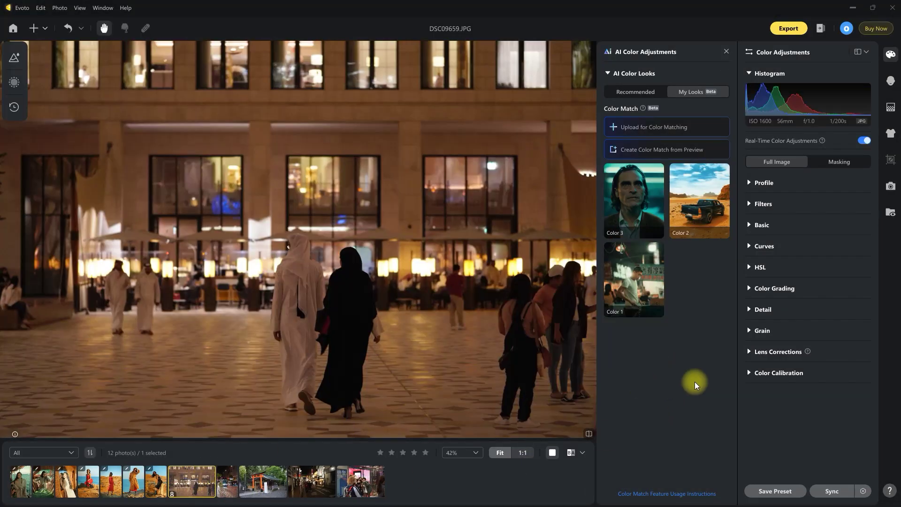
Apply the teal Color 3 look to night plaza DSC09659 and compare it against the original colours
left_click(636, 198)
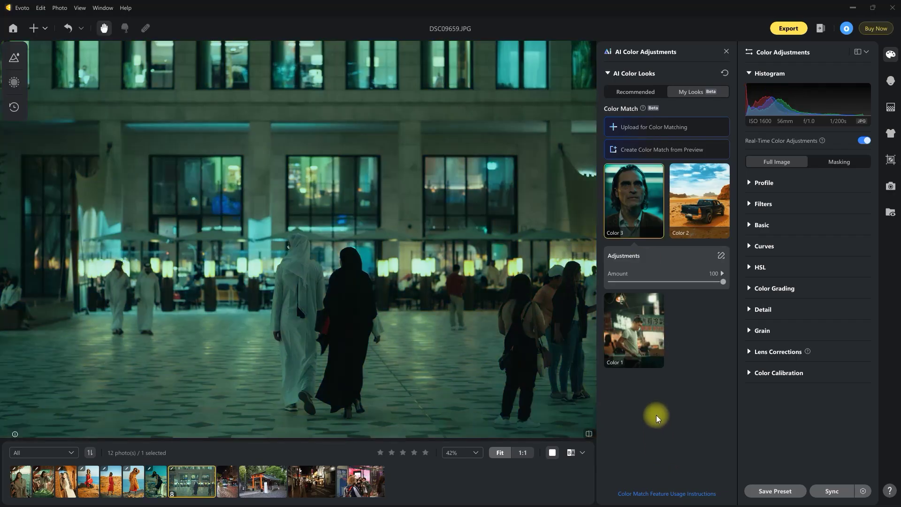
left_click(589, 434)
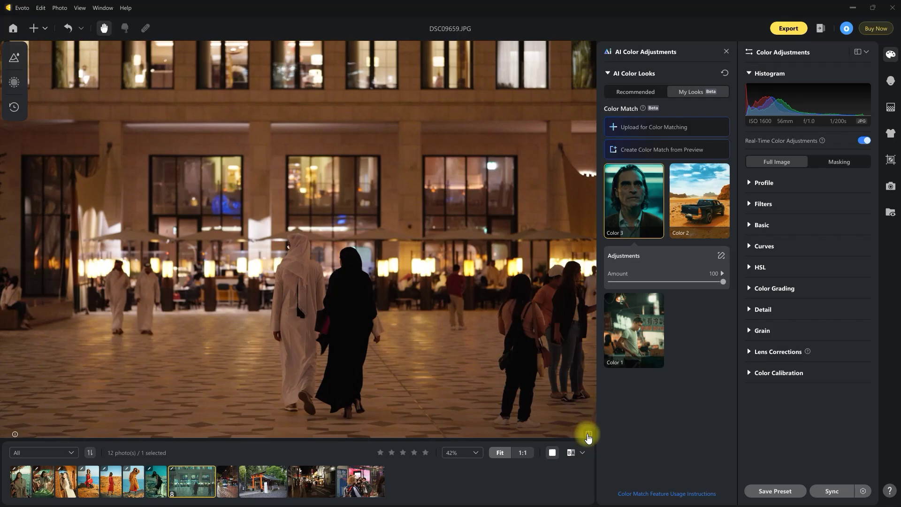
left_click(589, 436)
left_click(589, 435)
left_click(589, 437)
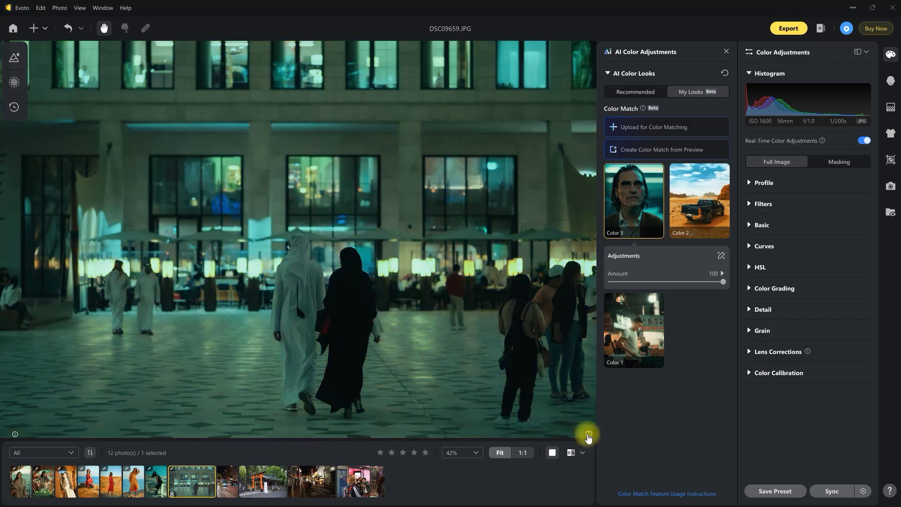
left_click(589, 436)
left_click(589, 436)
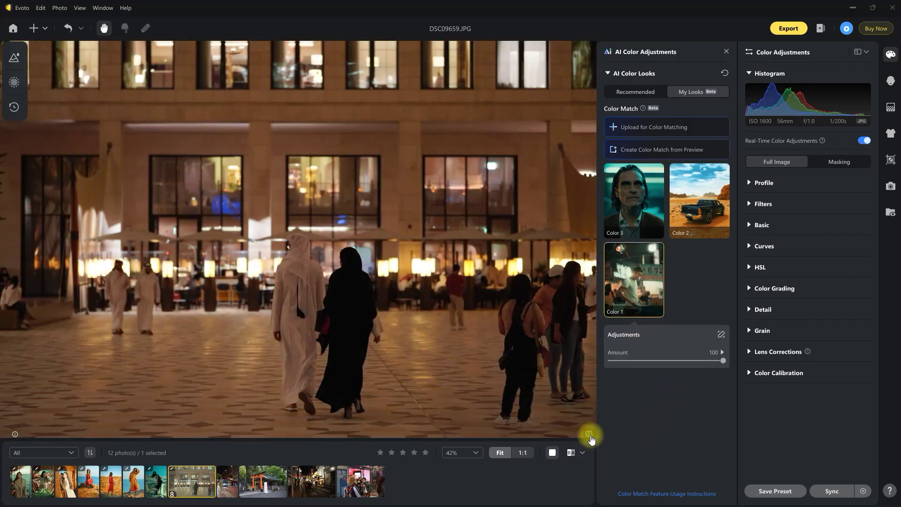
Check the Color 1 look against the original, then settle back on the teal Color 3 look
left_click(590, 434)
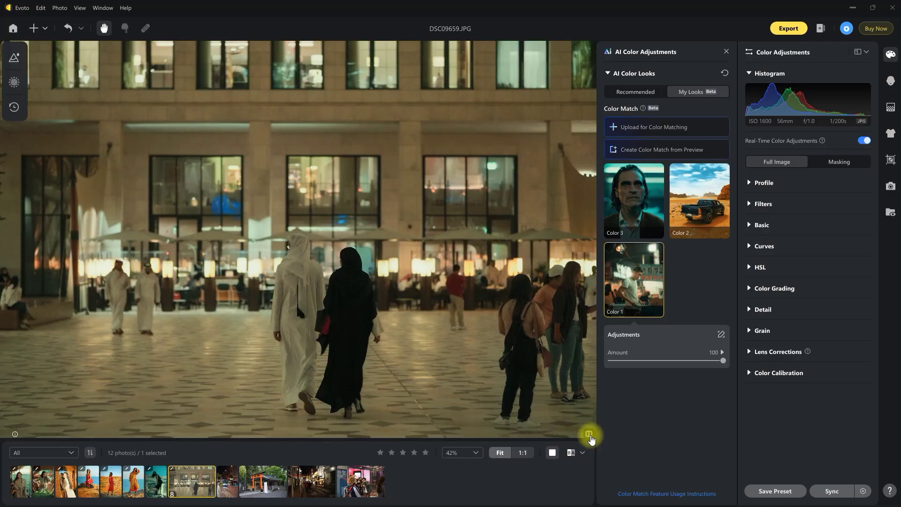
left_click(590, 434)
left_click(590, 434)
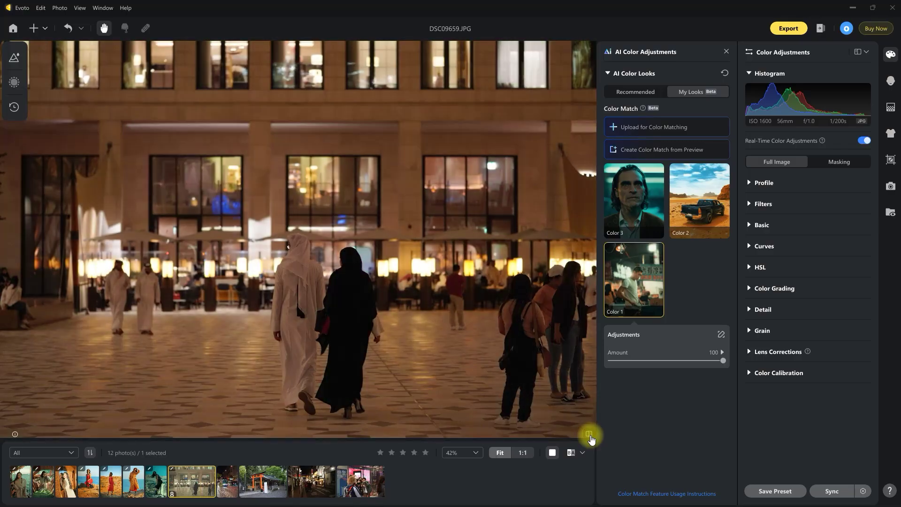
left_click(628, 221)
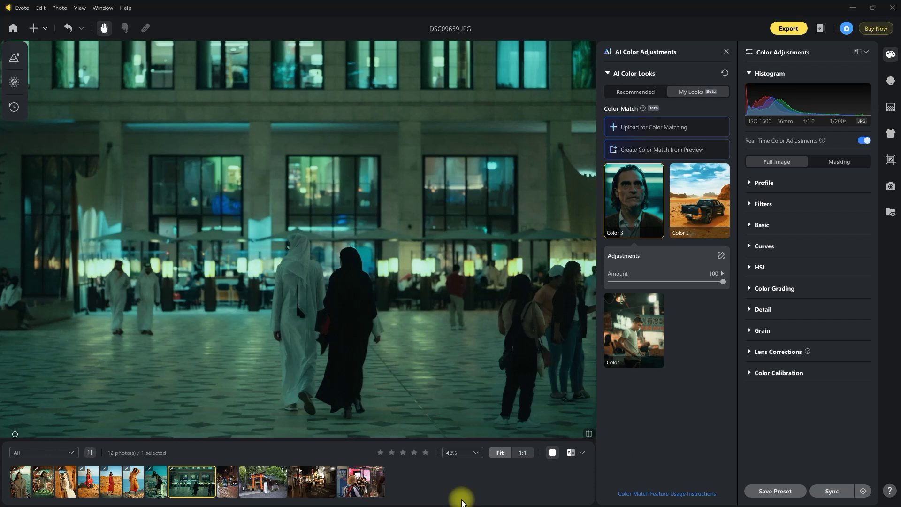
Move to the tram street photo DSC09666 and compare its teal look with the original
left_click(228, 484)
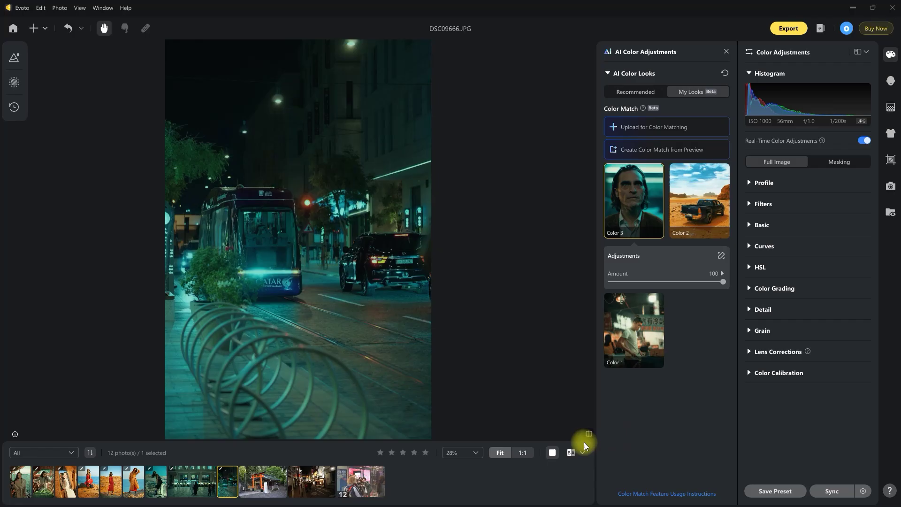
left_click(589, 434)
left_click(588, 433)
left_click(589, 434)
Upload the sunlit forest reference image from Downloads as a new Color 6 match look
left_click(692, 125)
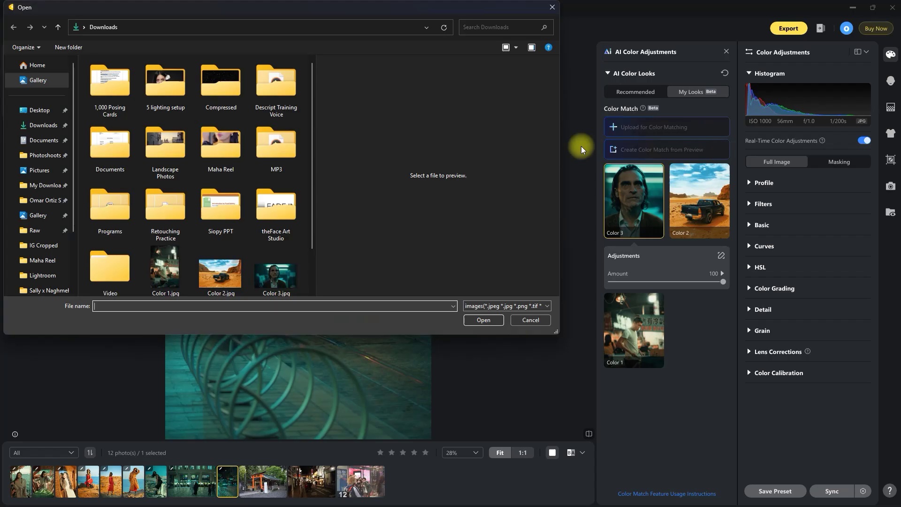
left_click(221, 279)
left_click(484, 320)
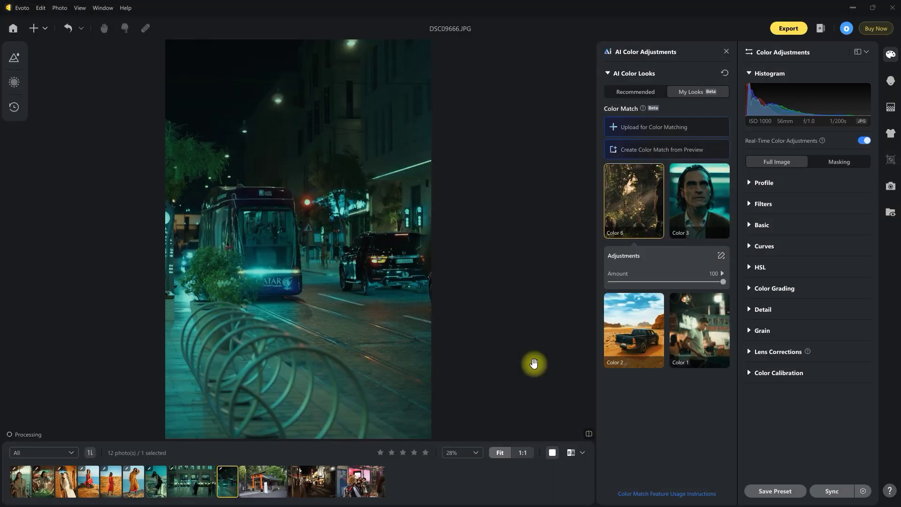
Switch to the torii shrine photo OOP00811, apply the Color 6 look and compare it with the original
left_click(274, 482)
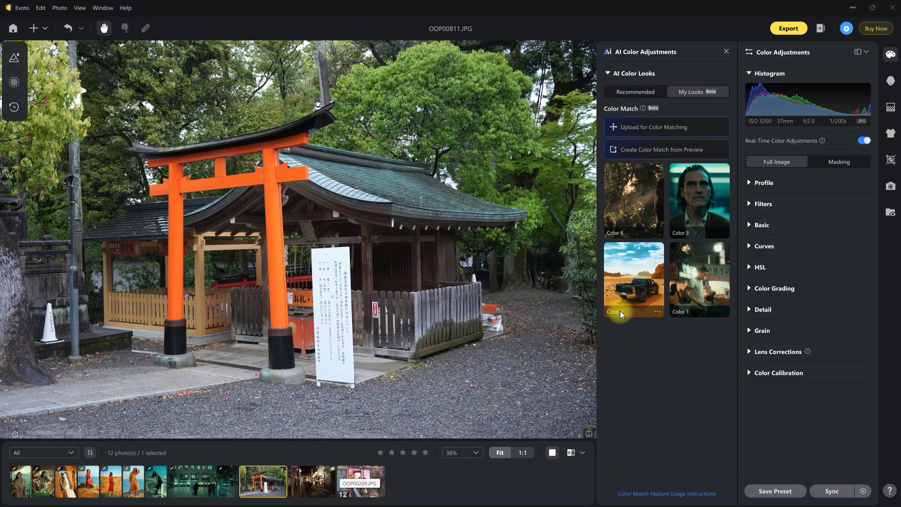
left_click(636, 209)
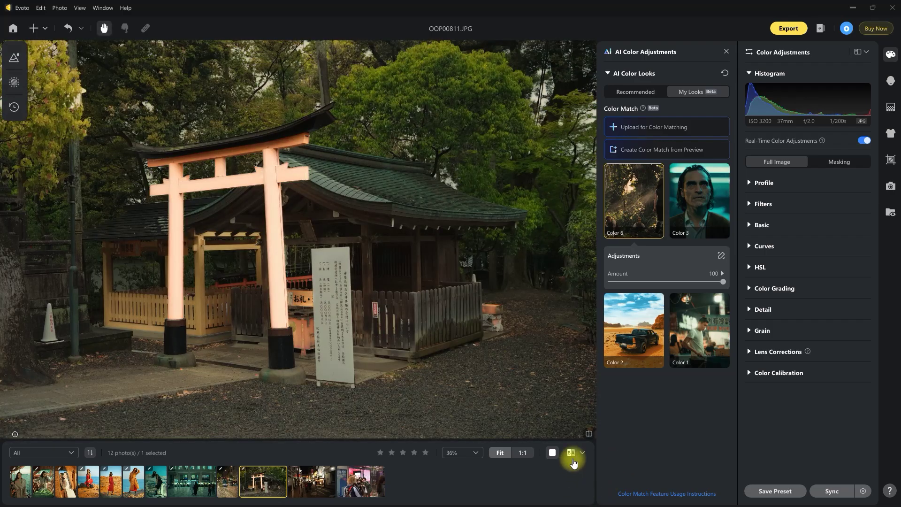
left_click(590, 437)
left_click(590, 438)
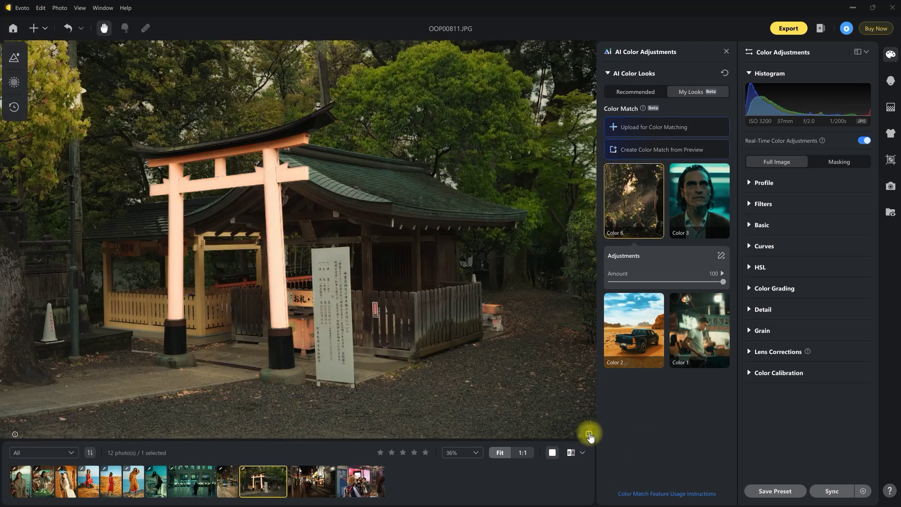
left_click(590, 437)
left_click(590, 438)
scroll(274, 252, "up", 1)
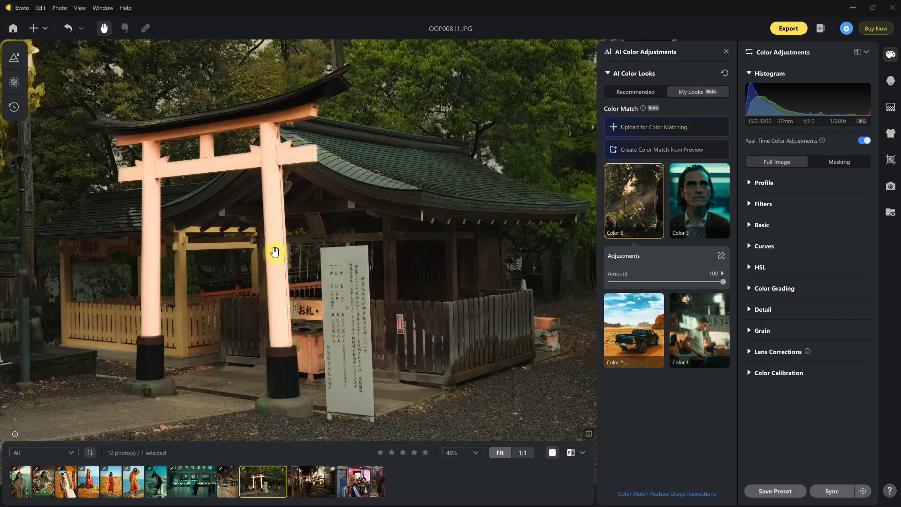
scroll(275, 252, "up", 1)
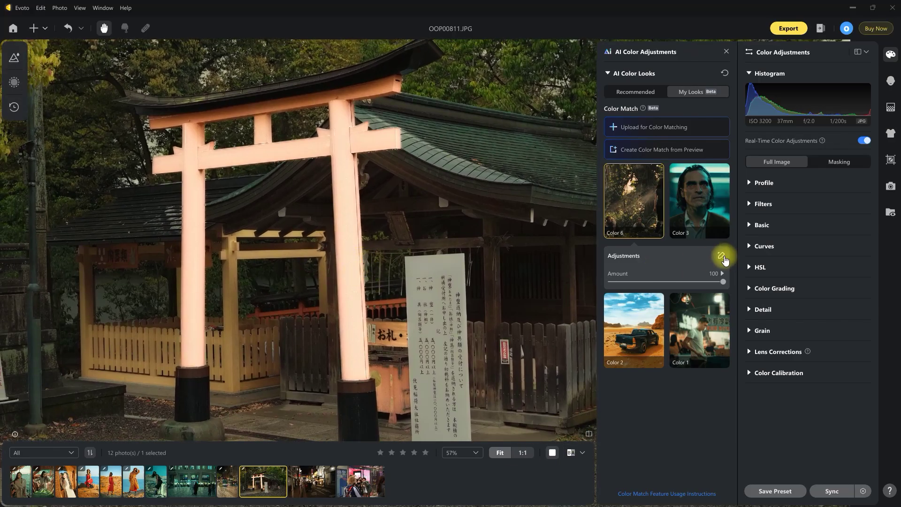
left_click(723, 258)
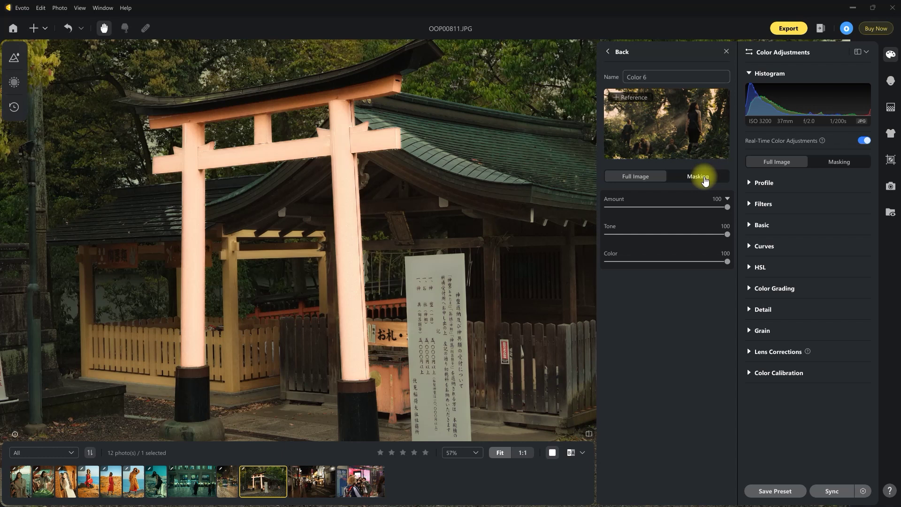
left_click(705, 181)
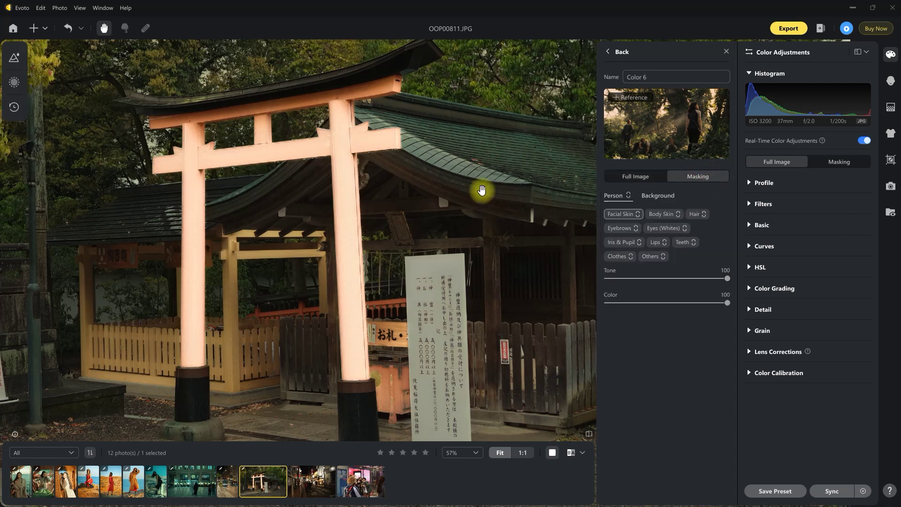
left_click(660, 259)
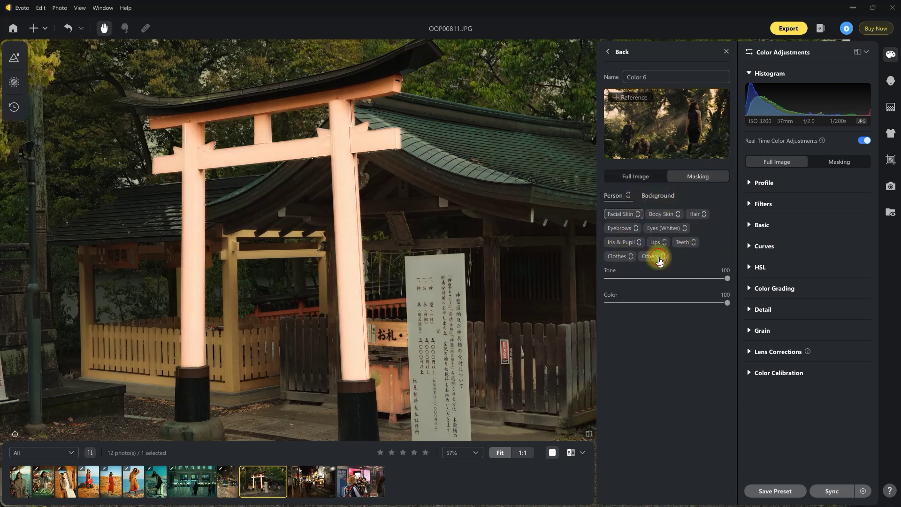
left_click(657, 197)
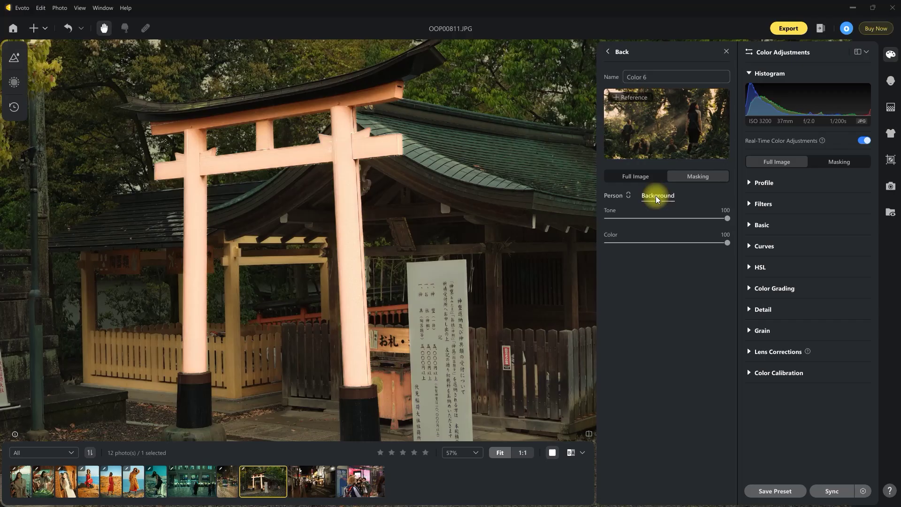
left_click(613, 197)
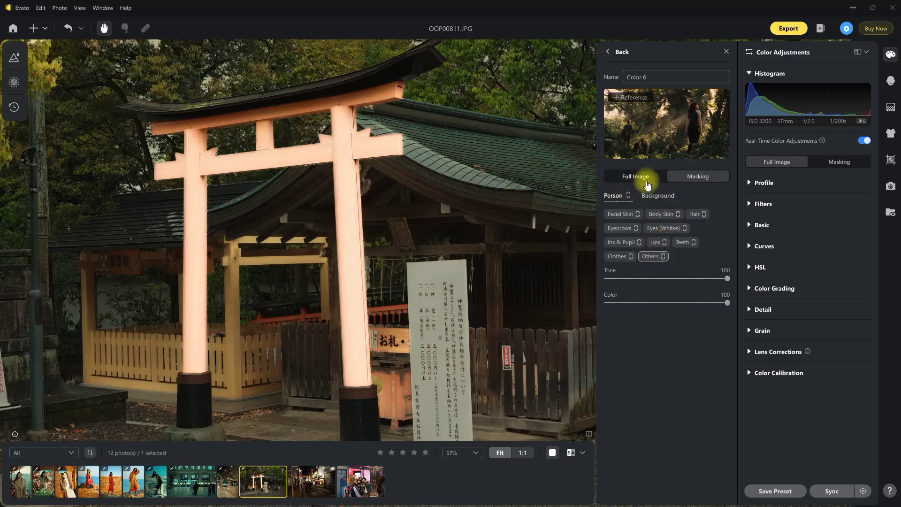
left_click(629, 176)
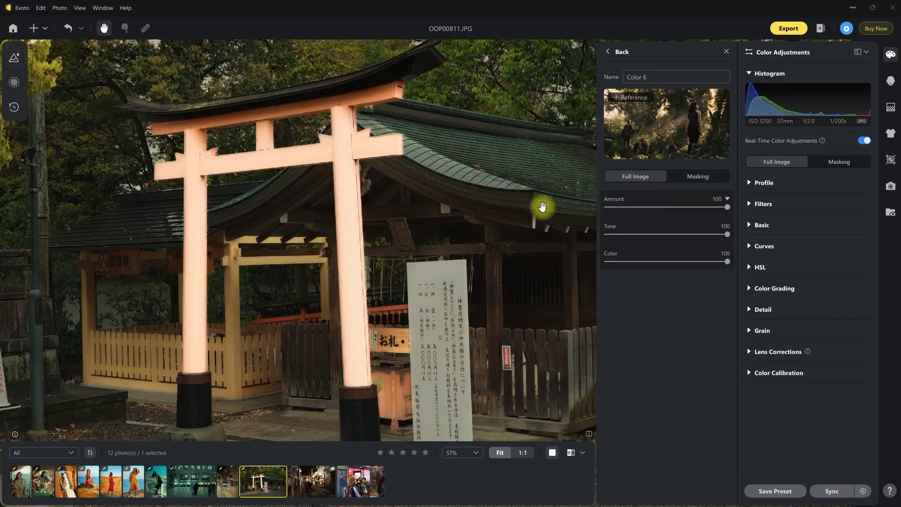
scroll(462, 197, "down", 2)
left_click(501, 452)
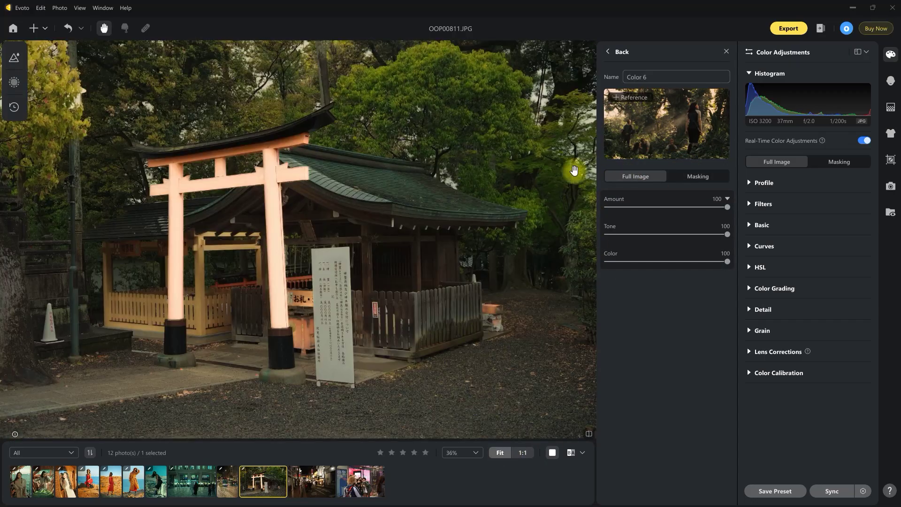
left_click(608, 53)
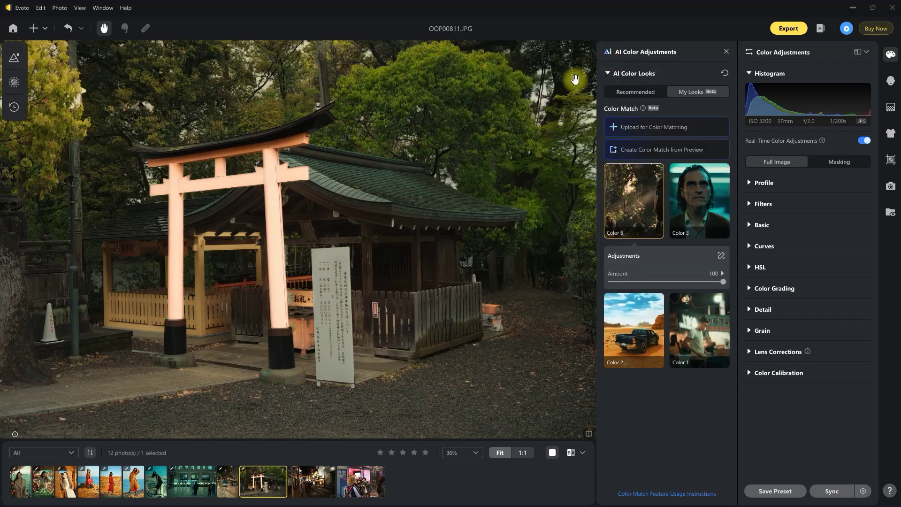
Try the Color 1 look on the shrine photo and compare it with the original
left_click(699, 323)
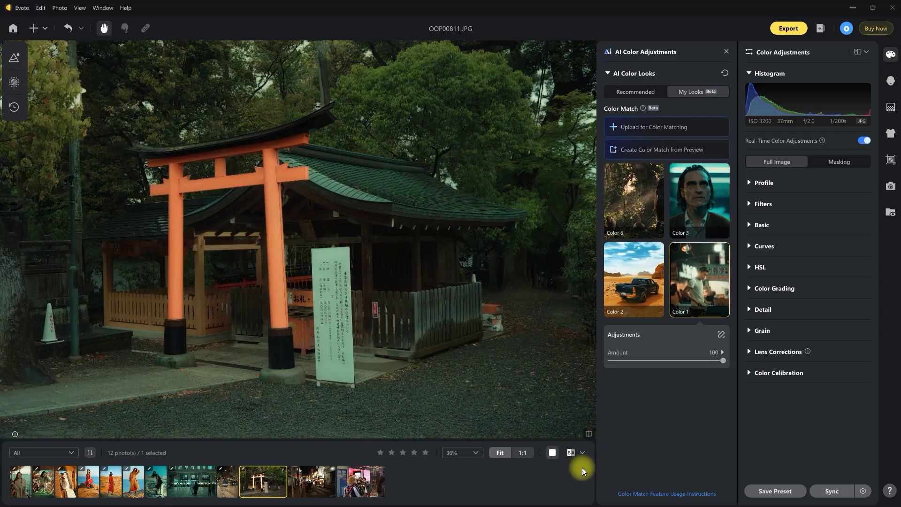
left_click(588, 436)
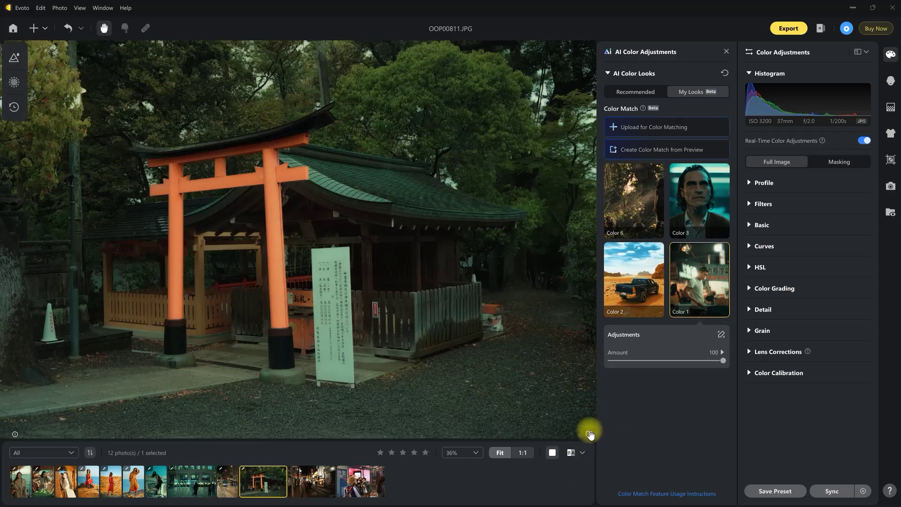
left_click(590, 435)
left_click(589, 433)
left_click(588, 434)
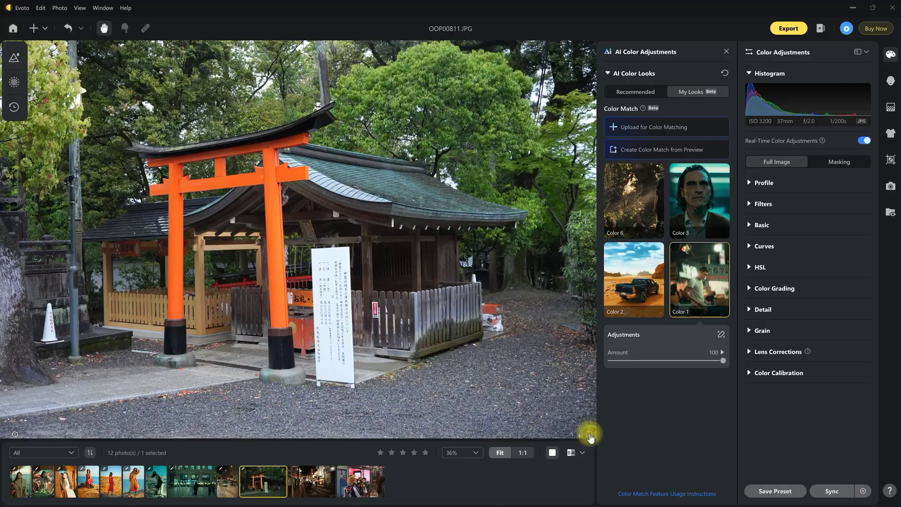
left_click(589, 434)
Upload Color 5.jpg as a new dark teal Color 5 reference look
left_click(686, 132)
scroll(282, 257, "down", 2)
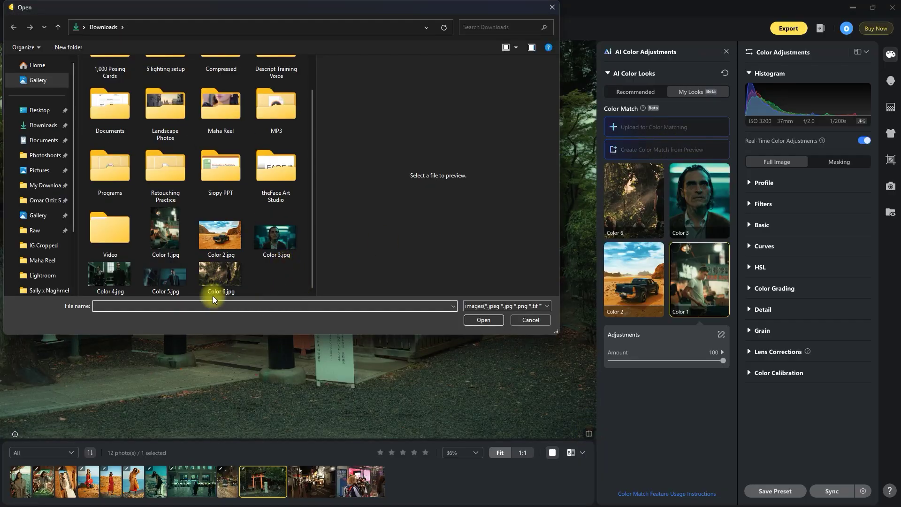
left_click(166, 278)
left_click(484, 320)
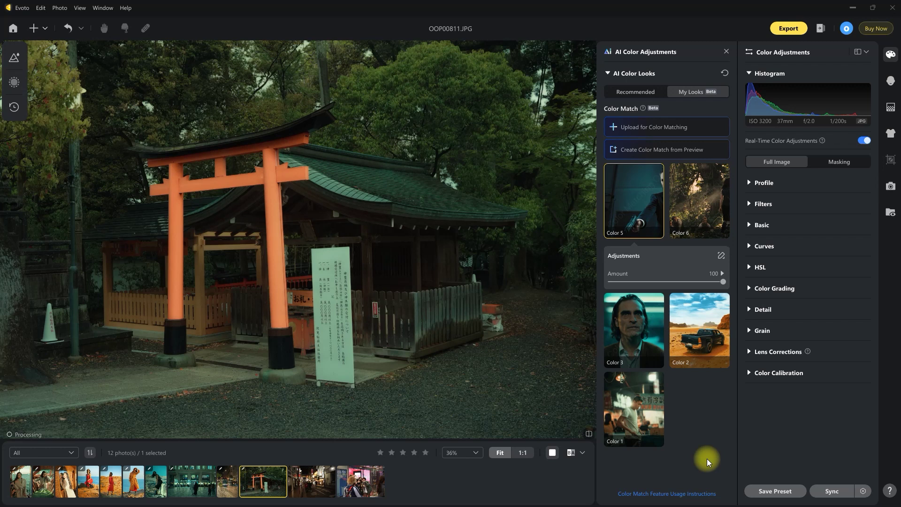
Compare the Color 5 grade on the shrine with the original, then move to night street photo OOP00510
left_click(589, 434)
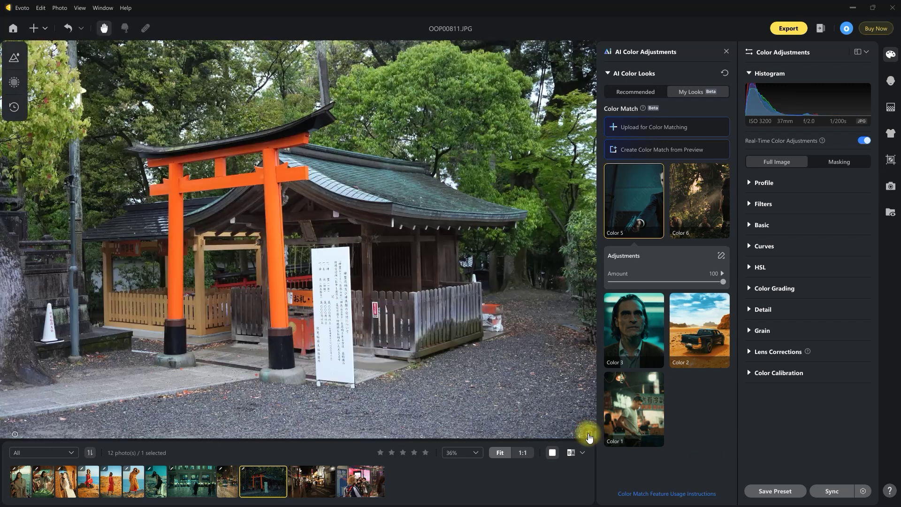
left_click(590, 437)
left_click(589, 437)
left_click(588, 438)
left_click(588, 437)
left_click(588, 438)
left_click(312, 481)
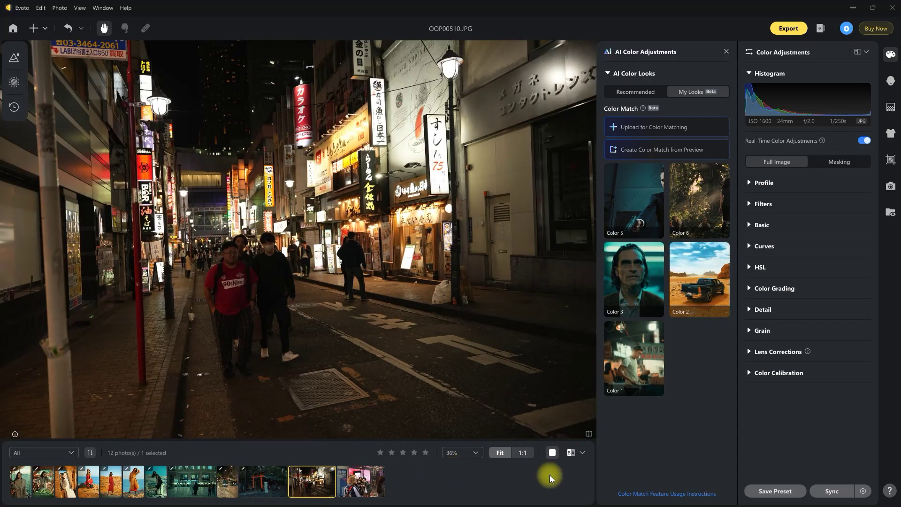
Try Color 5 and Color 1 on night street OOP00510, then upload Color 4.jpg as a new reference look
left_click(624, 224)
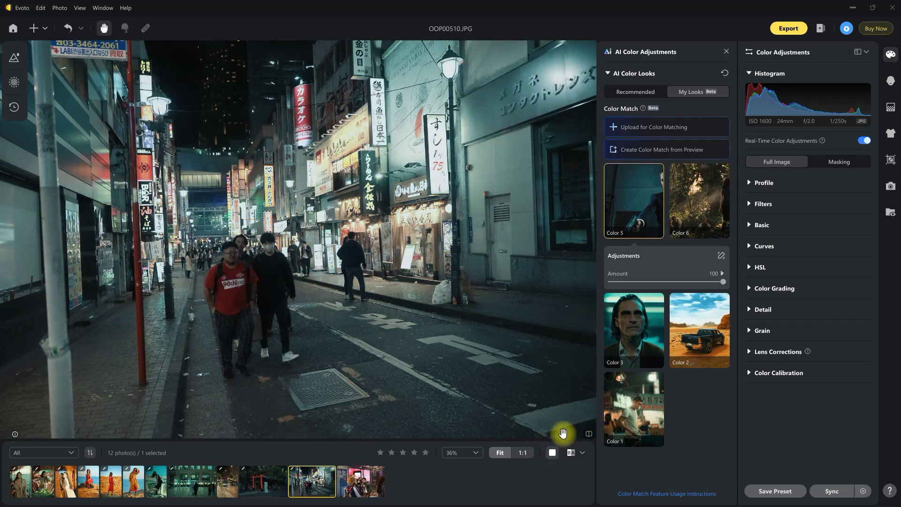
left_click(638, 406)
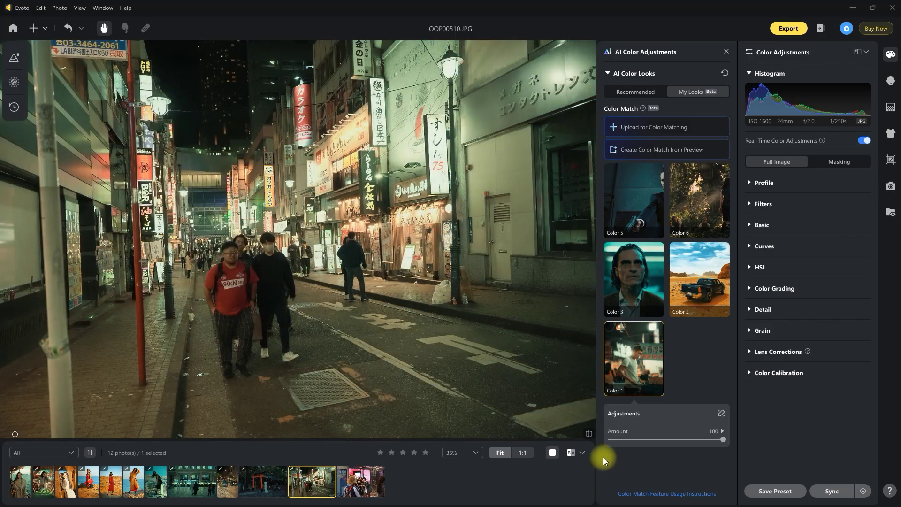
left_click(613, 131)
scroll(230, 229, "down", 1)
left_click(110, 275)
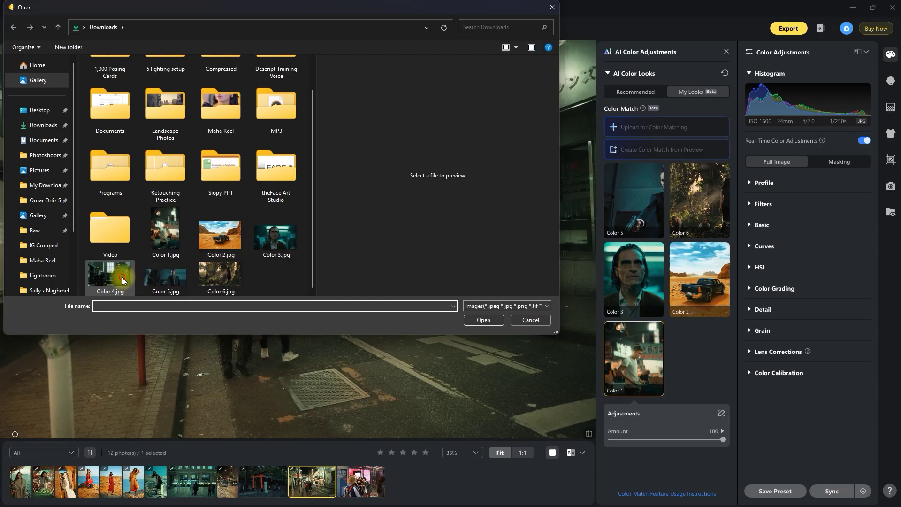
left_click(482, 318)
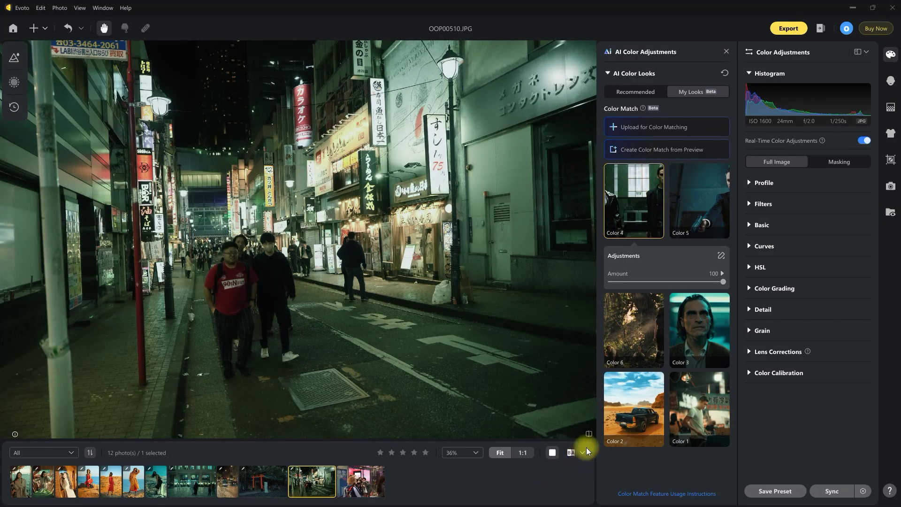
Compare the Color 4 grade with the unedited original, then switch to the group selfie OOP00209
left_click(589, 436)
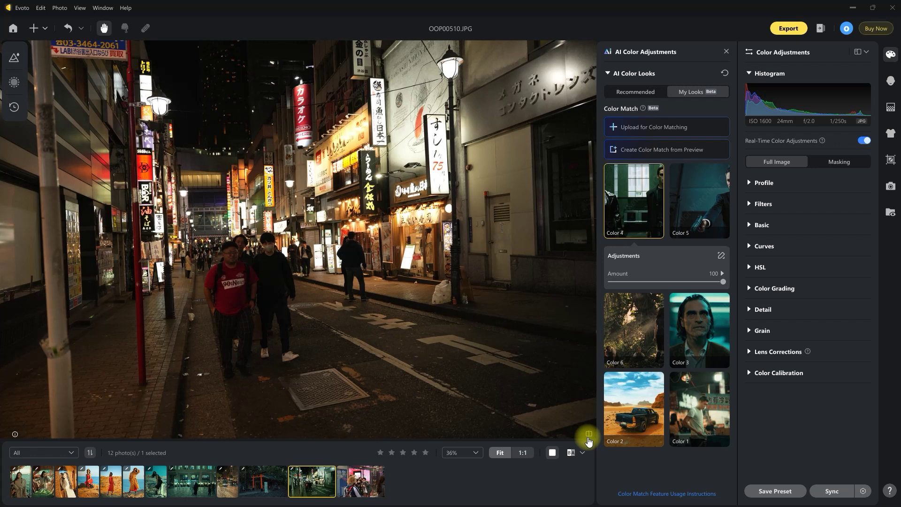
left_click(589, 440)
left_click(588, 442)
left_click(589, 441)
left_click(367, 485)
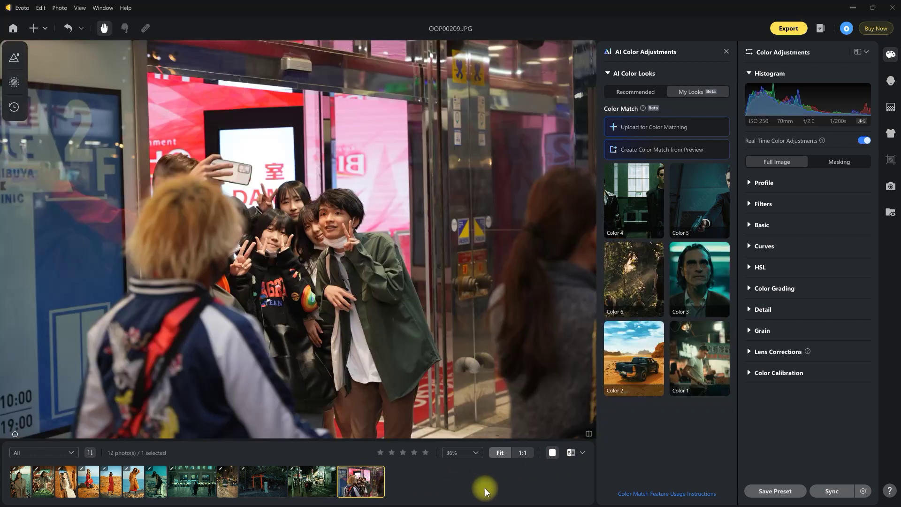
Try Color 1, Color 2 and Color 3 on the selfie, comparing Color 3 with the original
left_click(700, 367)
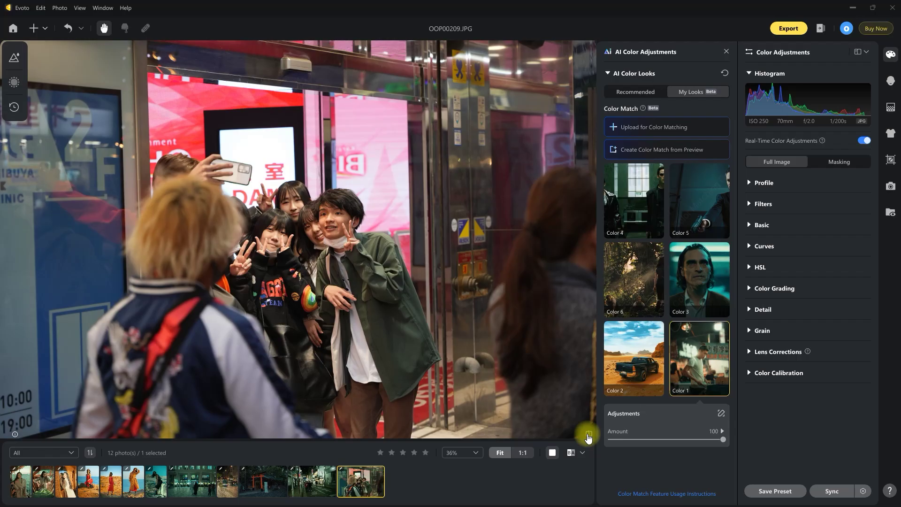
left_click(644, 384)
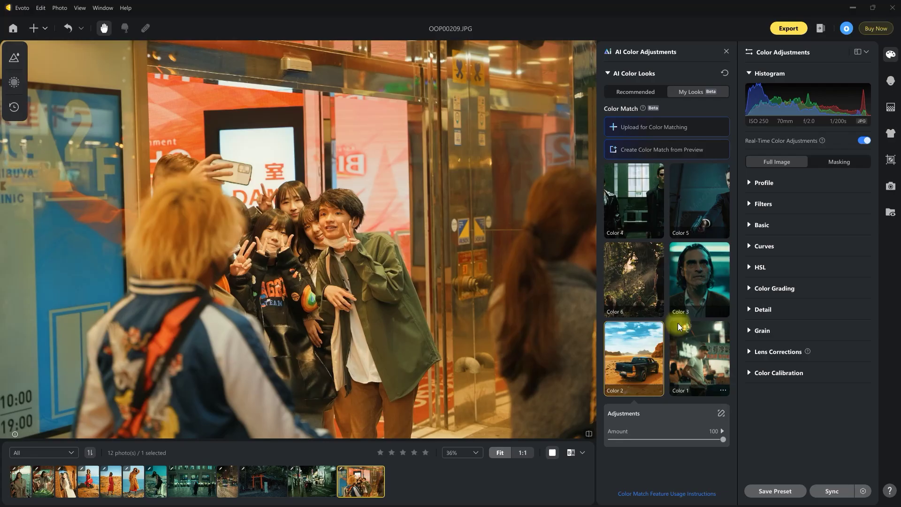
left_click(678, 310)
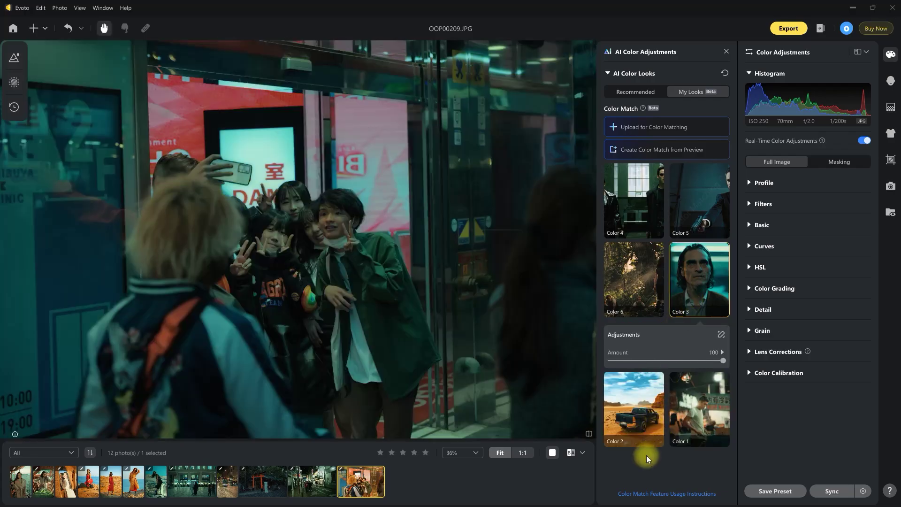
left_click(588, 435)
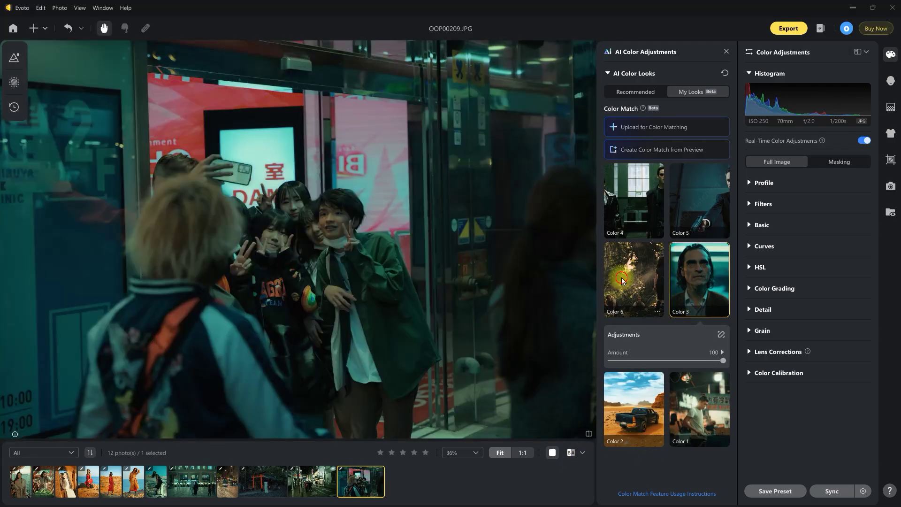
Try Color 6 against the original, then settle on the teal Color 5 look for the selfie
left_click(622, 278)
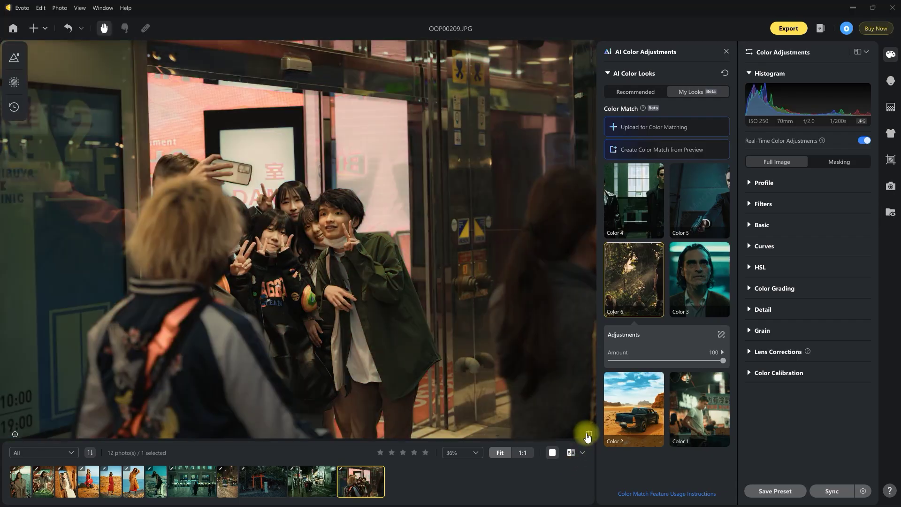
left_click(588, 435)
left_click(689, 202)
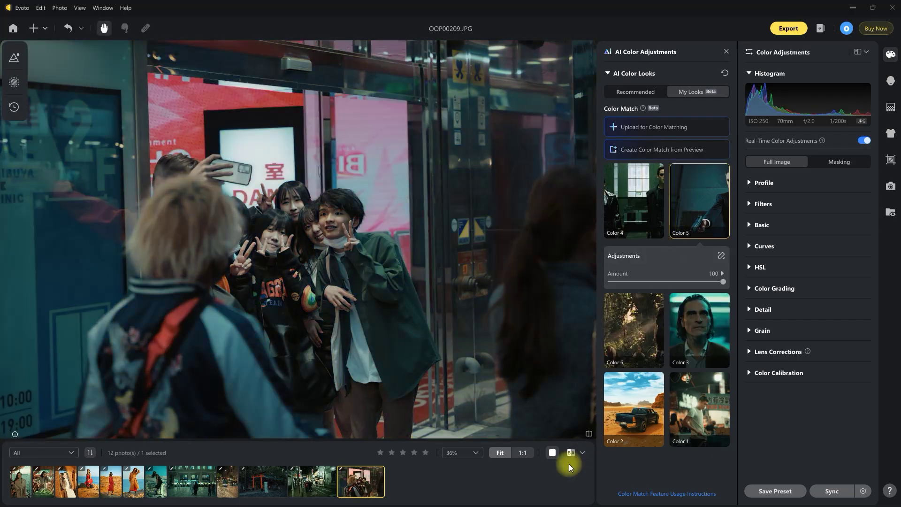
left_click(588, 435)
left_click(589, 441)
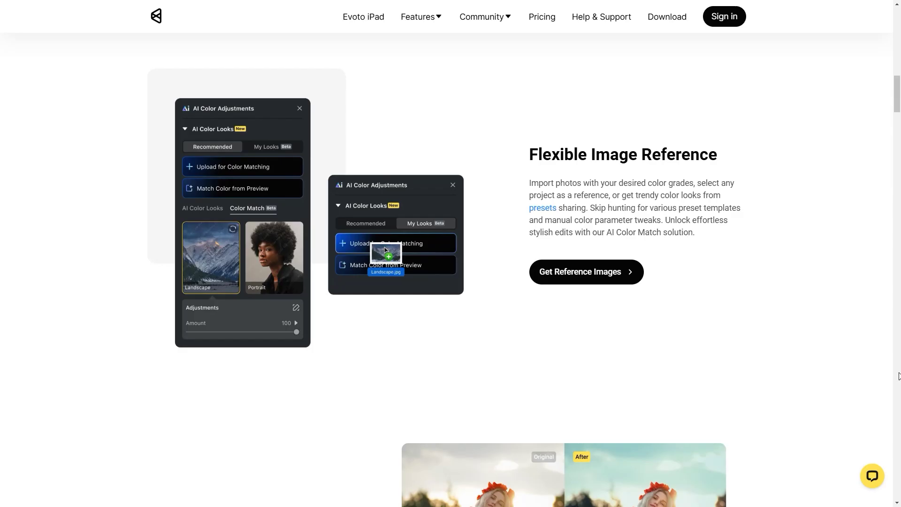
scroll(888, 366, "up", 5)
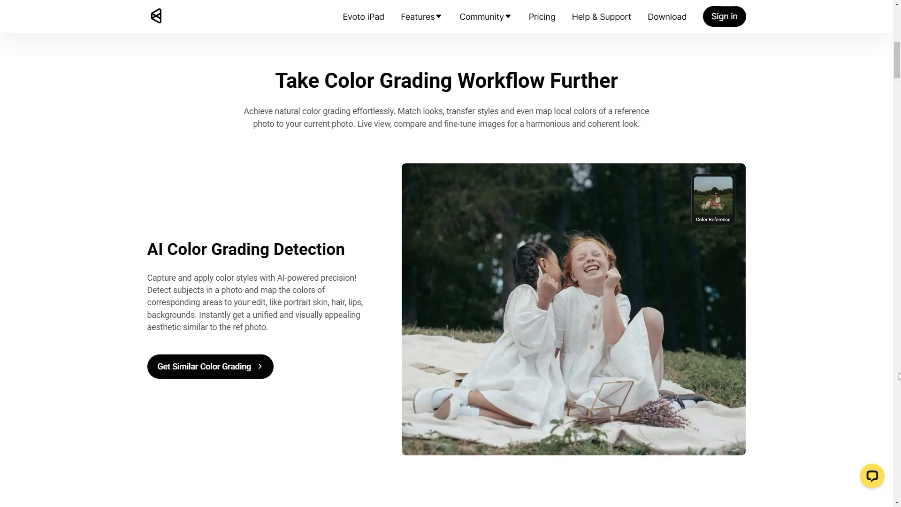
Scroll the Evoto AI Color Match web page down through its success cases to the related articles
left_click(900, 131)
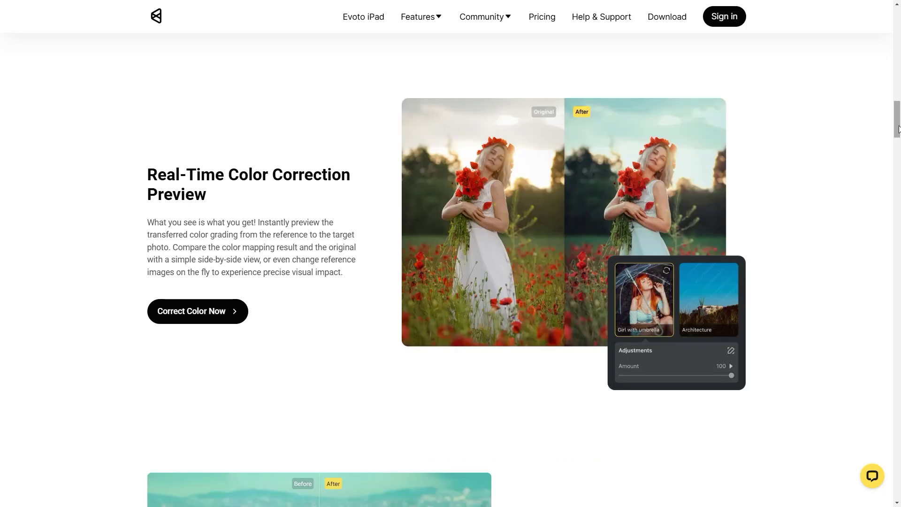
left_click_drag(899, 125, 900, 155)
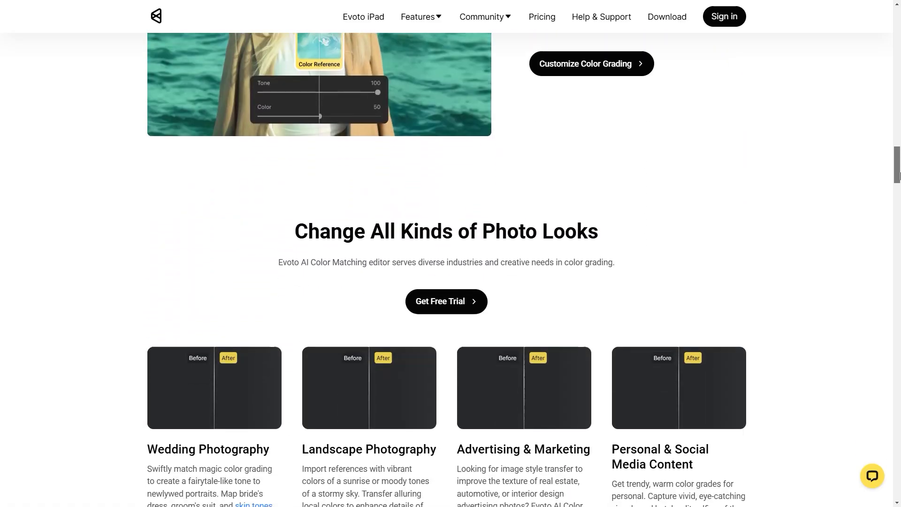
left_click_drag(900, 155, 899, 180)
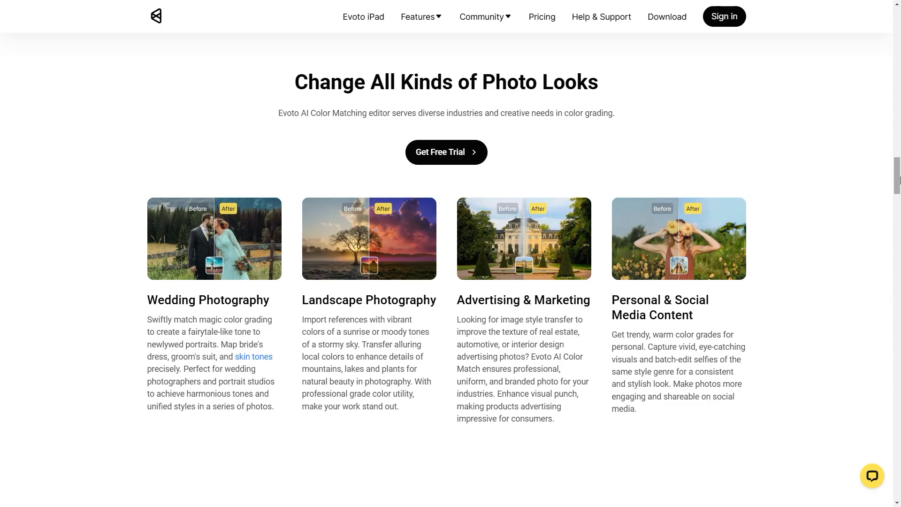
left_click_drag(899, 180, 899, 265)
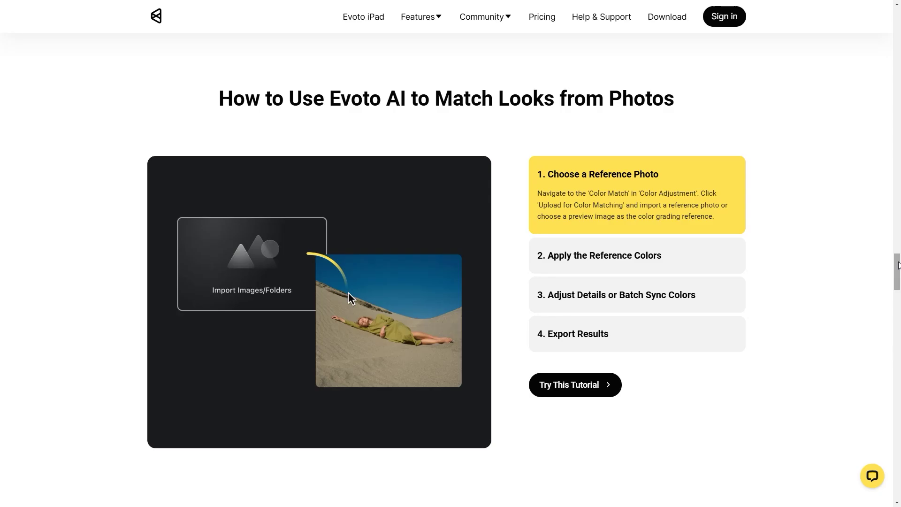
left_click_drag(898, 264, 898, 297)
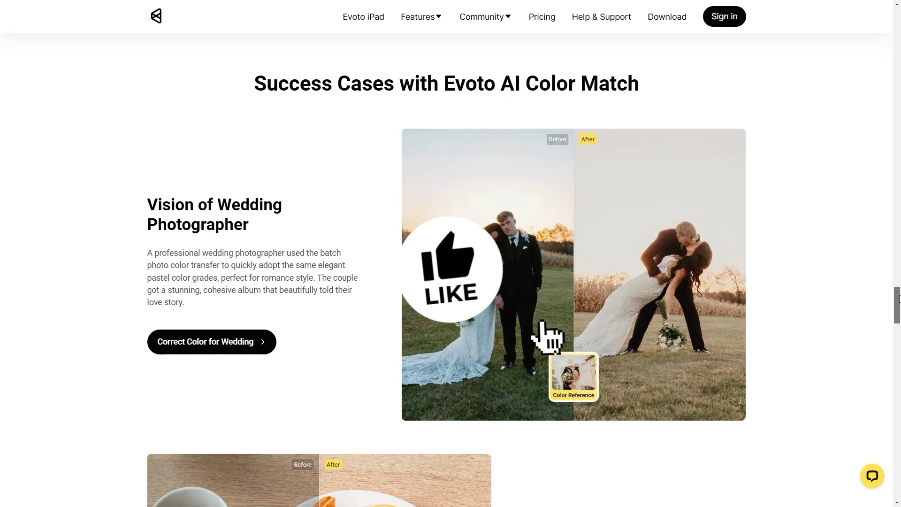
left_click_drag(898, 297, 899, 347)
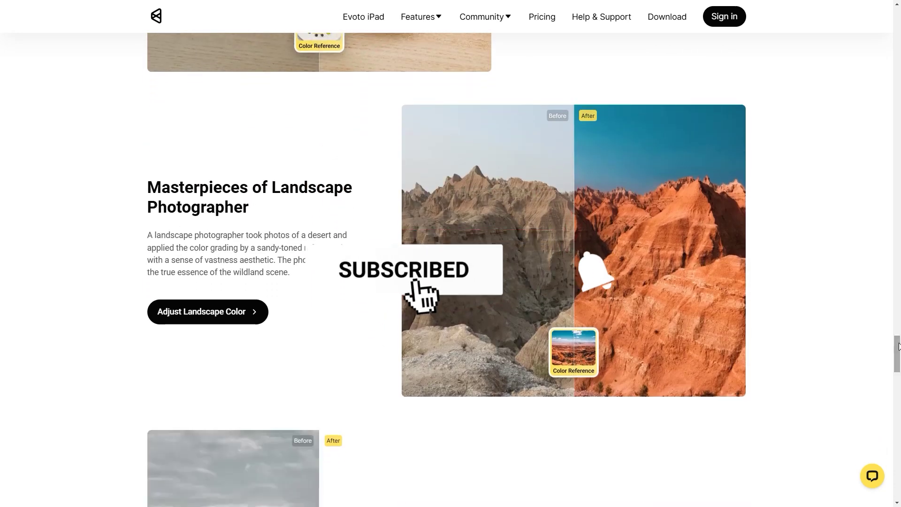
left_click_drag(898, 346, 899, 368)
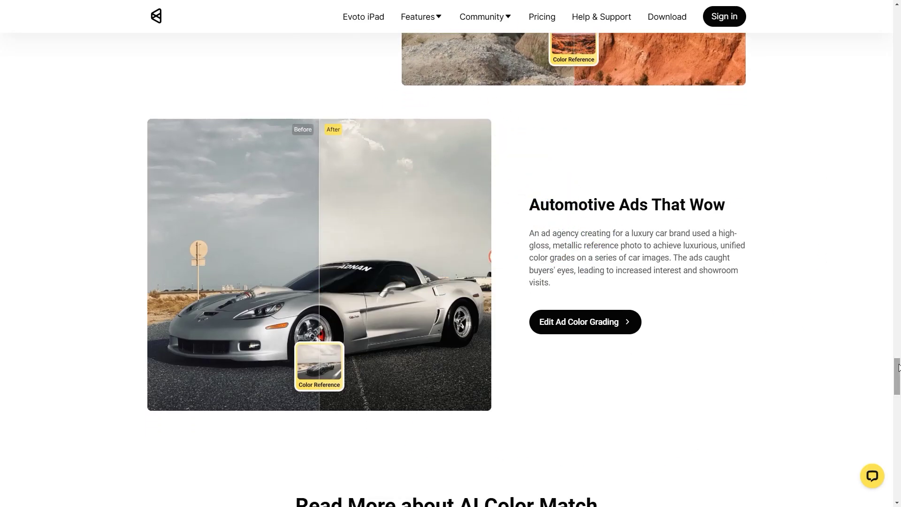
left_click_drag(898, 367, 898, 393)
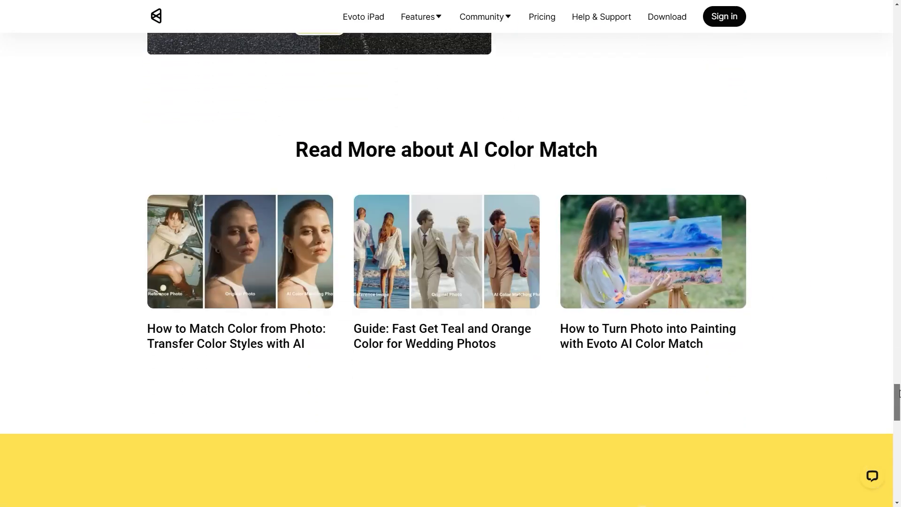